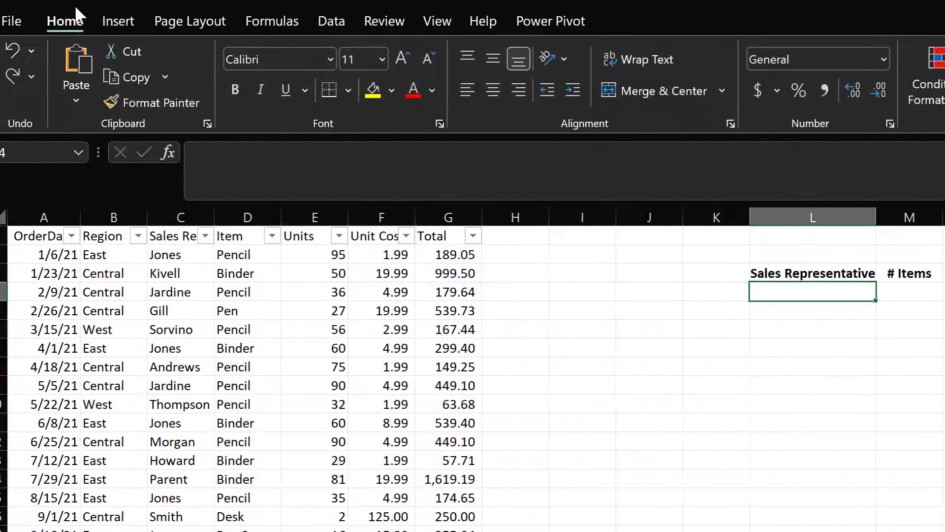
Enter a UNIQUE formula in L4 that lists the distinct names from the table's Sales Representative column
click(859, 307)
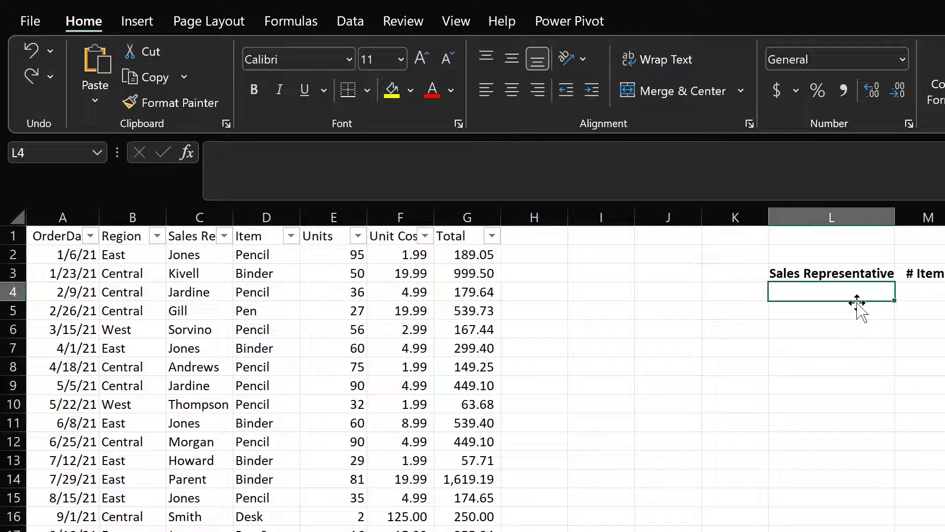
text(=)
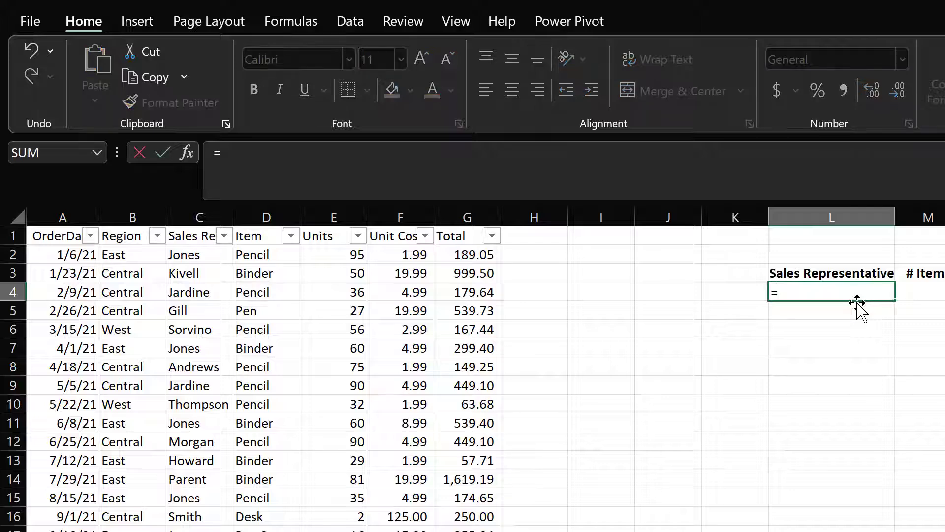
text(uniq)
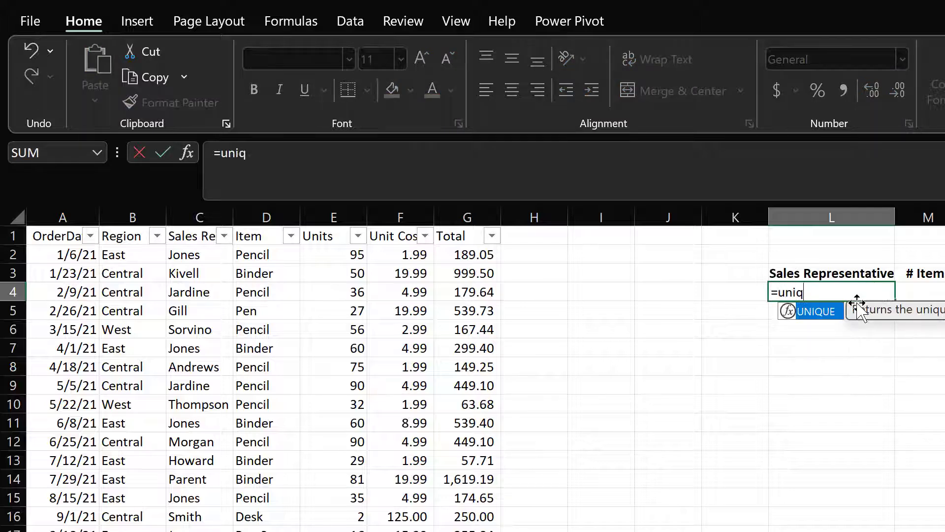
key(Tab)
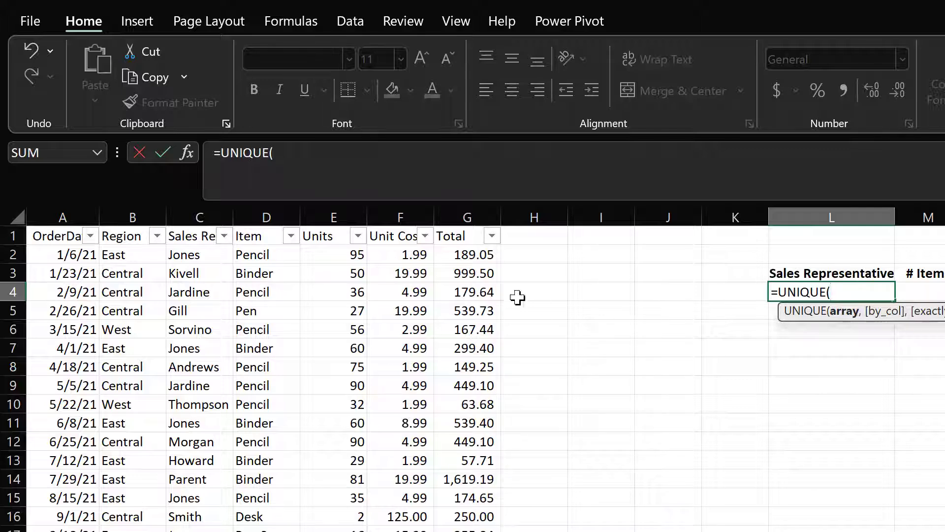
click(195, 222)
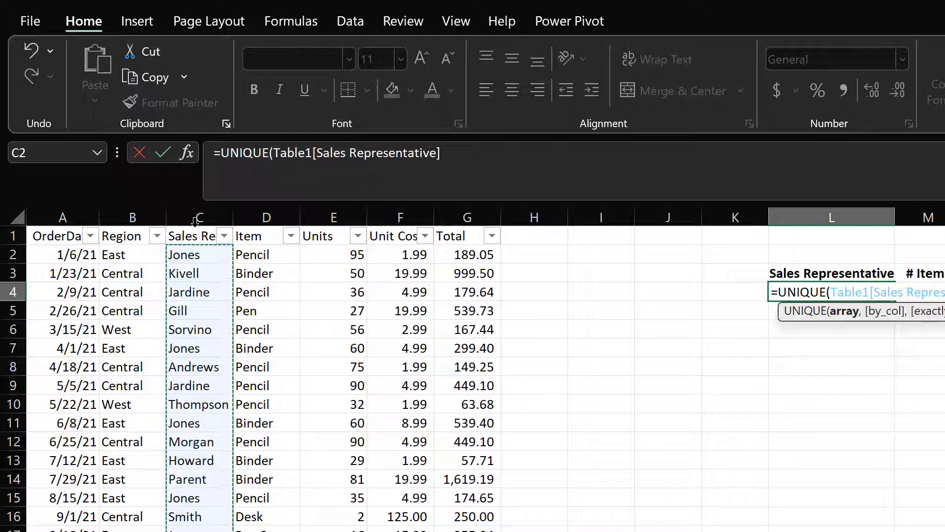
text())
key(Return)
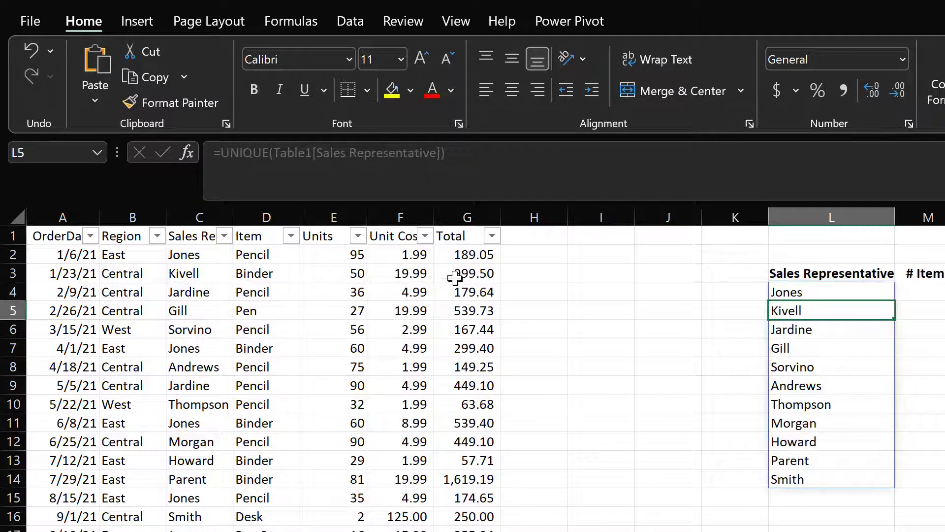
Wrap the L4 formula in SORT with sort order 1 so the representatives list in ascending order
click(522, 290)
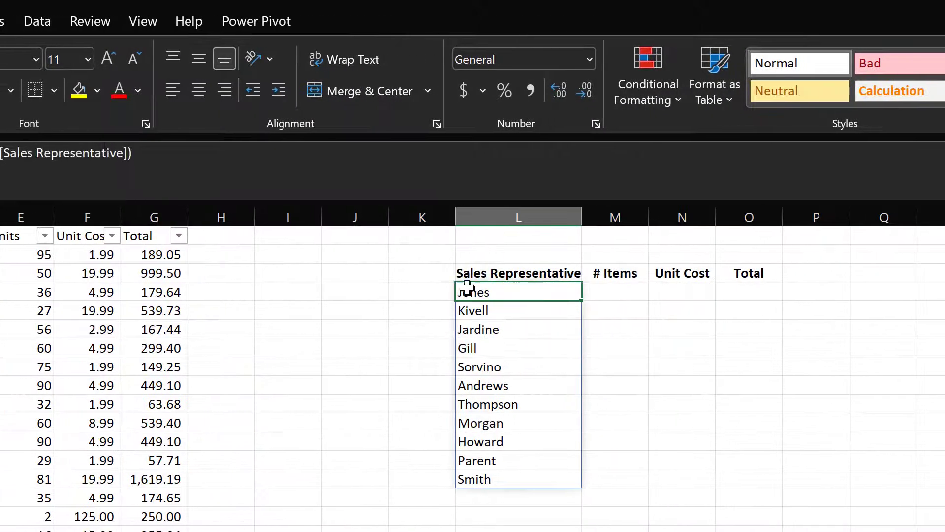
key(F2)
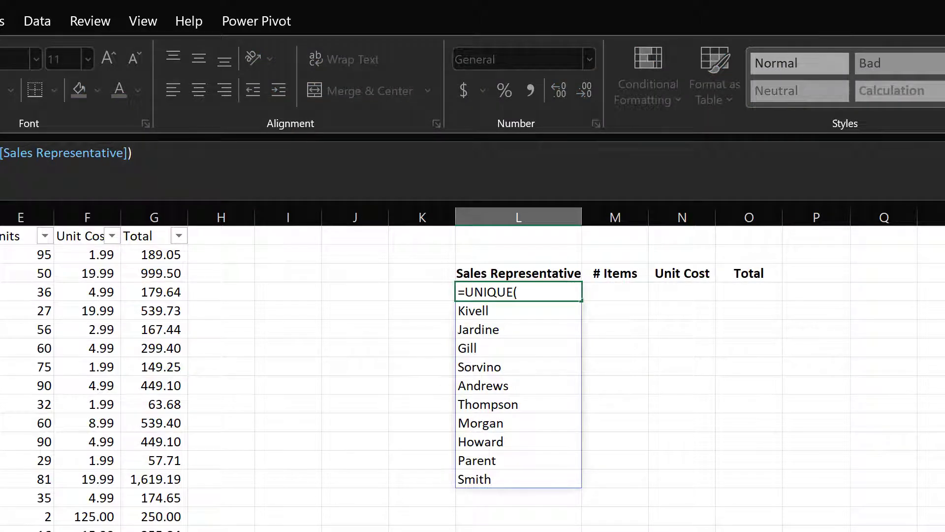
text(sort)
key(Tab)
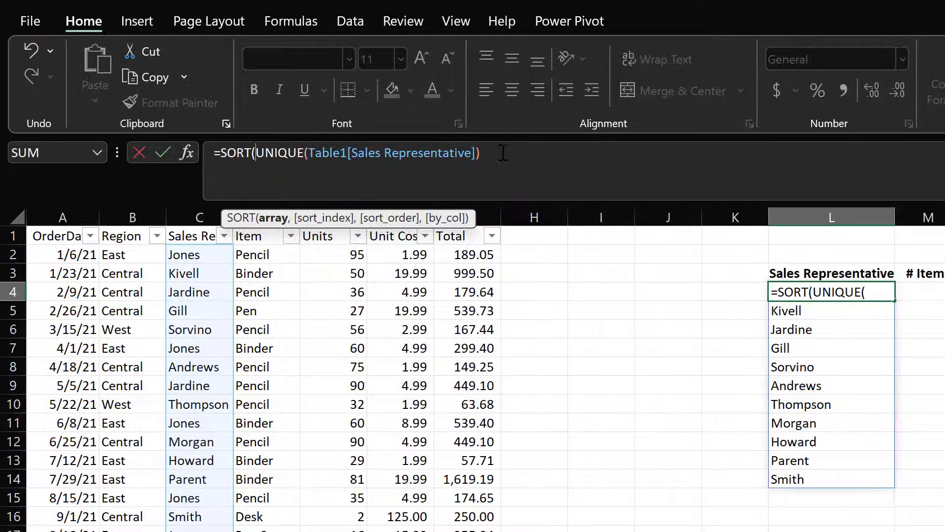
click(503, 153)
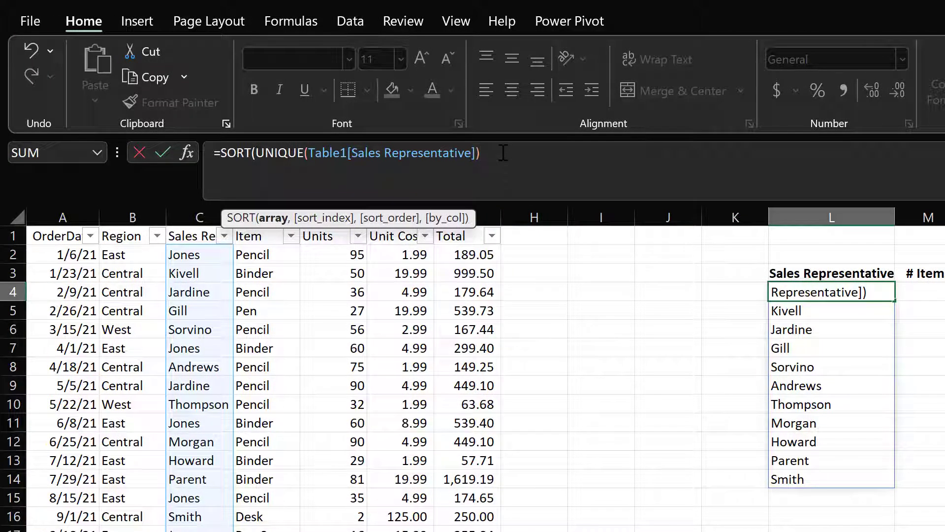
text(,)
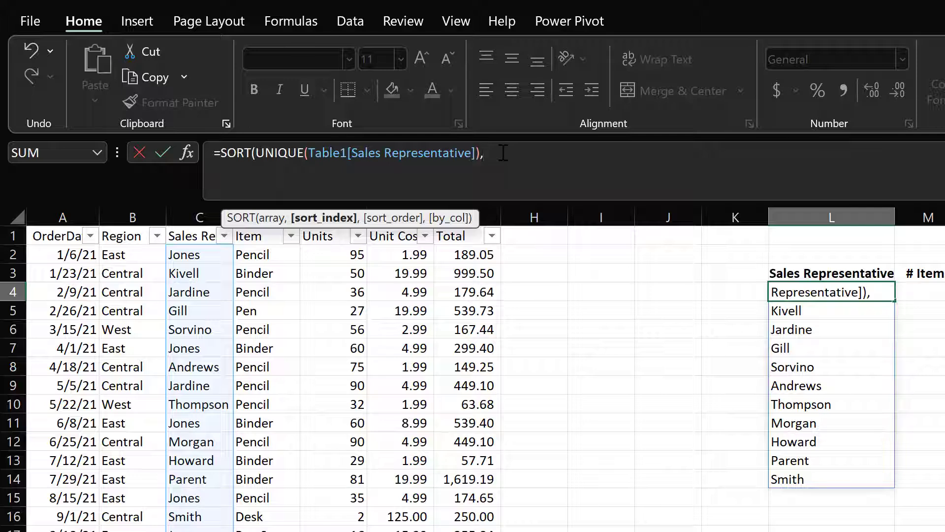
text(,)
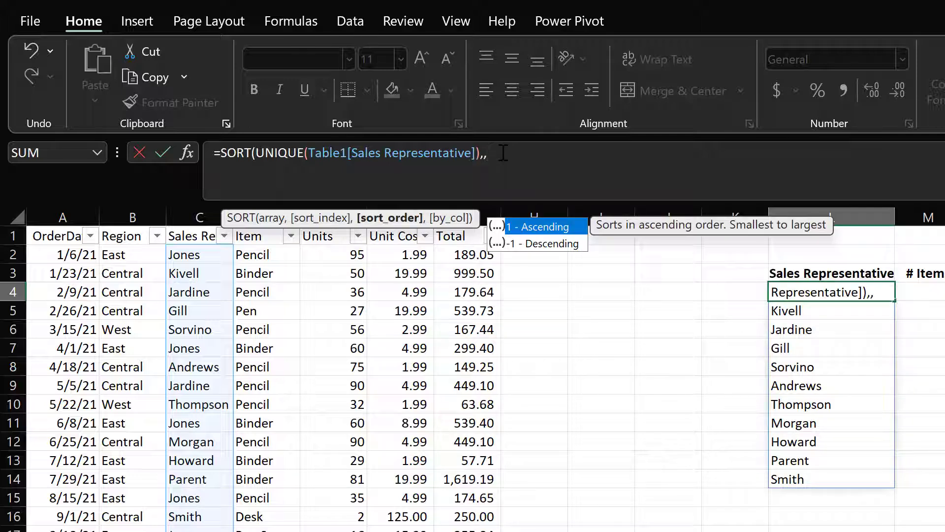
text(1)
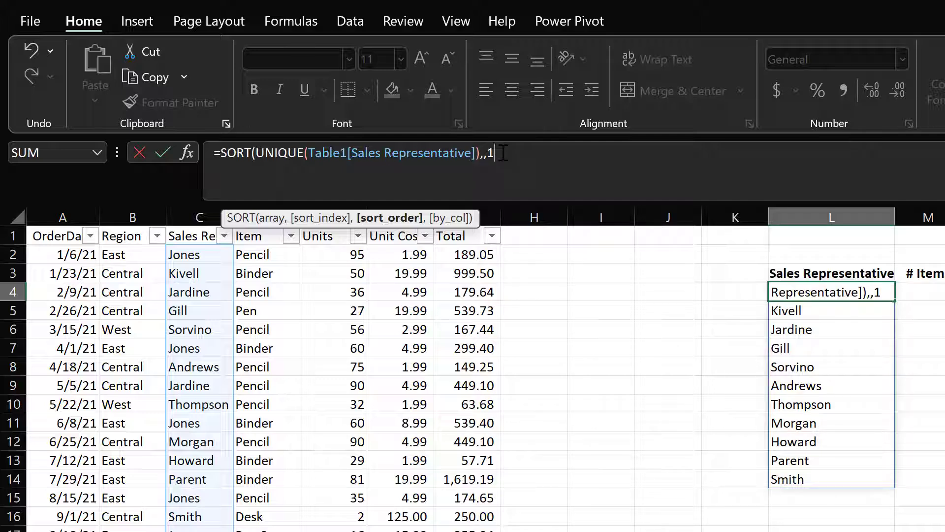
text())
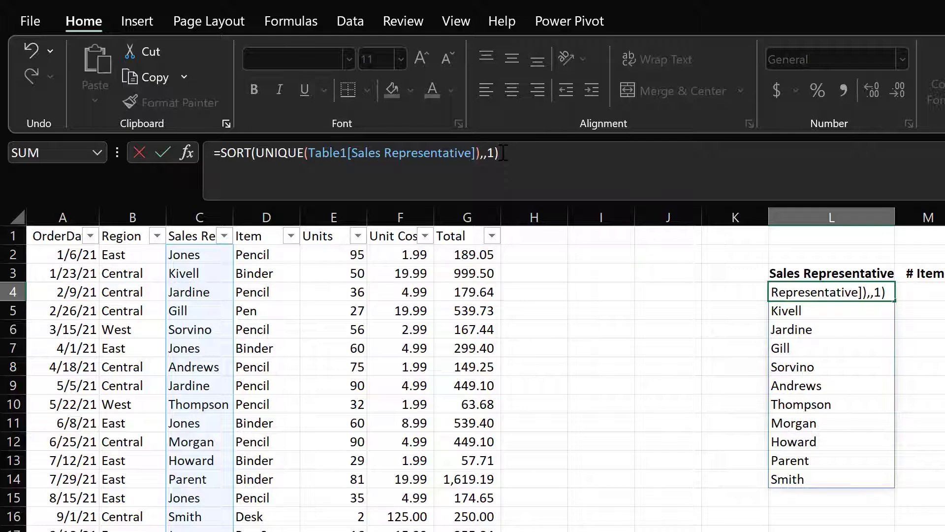
key(Return)
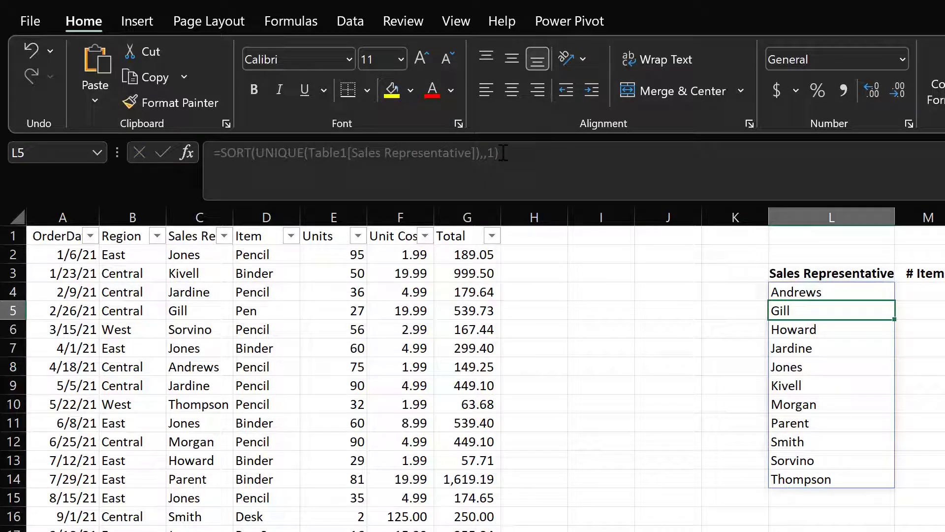
Rename the M3 column header from the items label to # Units
key(Up)
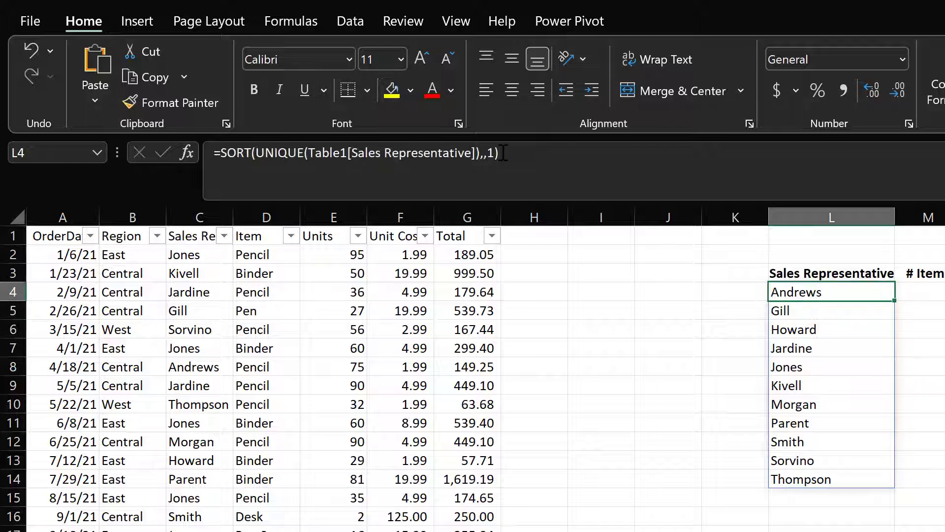
key(Right)
key(Up)
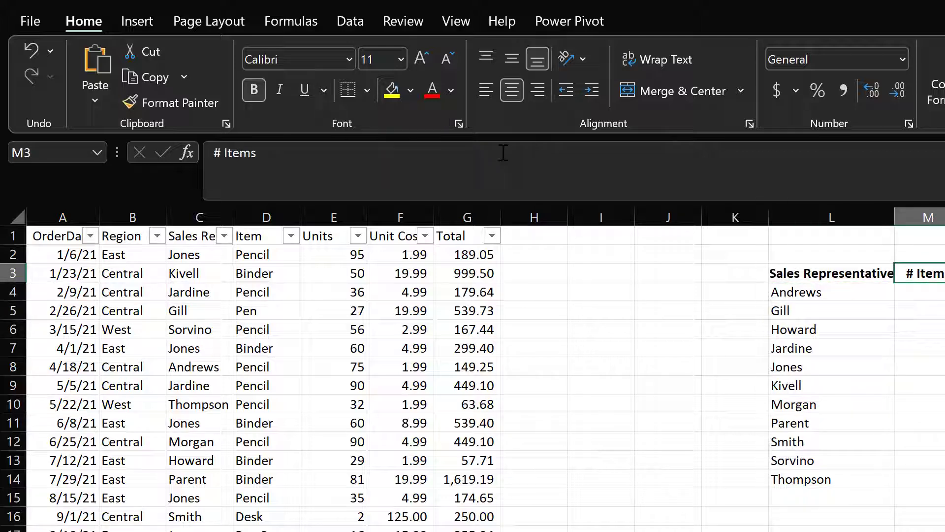
click(503, 153)
key(BackSpace)
key(BackSpace)
key(BackSpace)
key(BackSpace)
key(BackSpace)
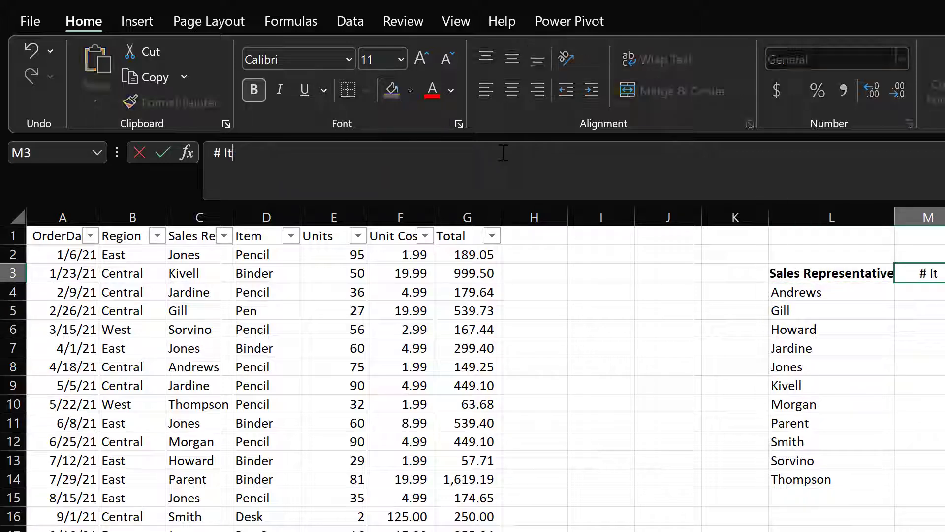
text(Units)
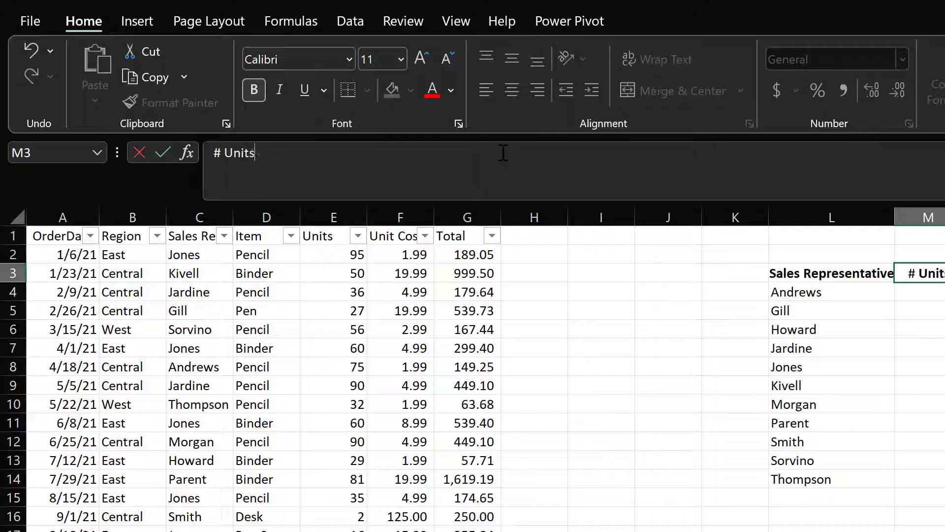
key(Return)
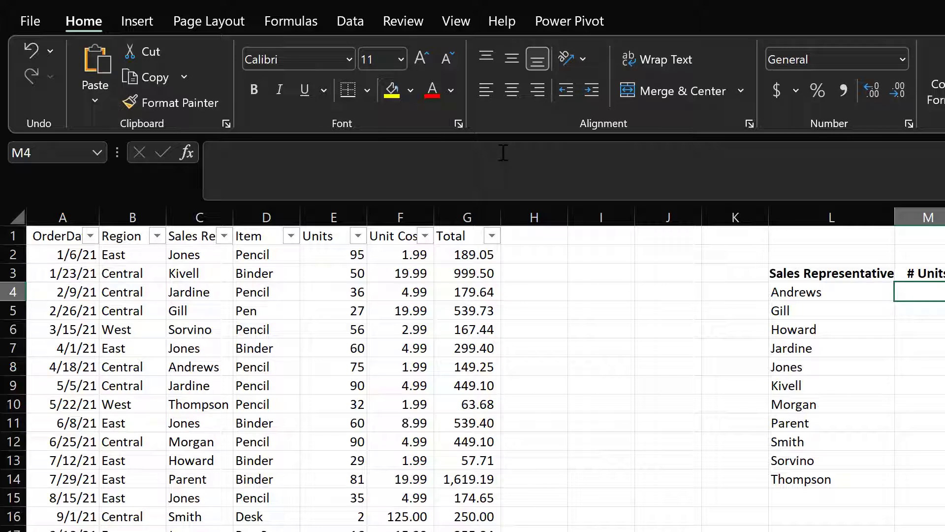
Enter =SUMIF(Table1[Sales Representative],L4#,Table1[Units]) in M4 to total units for each listed representative
click(335, 252)
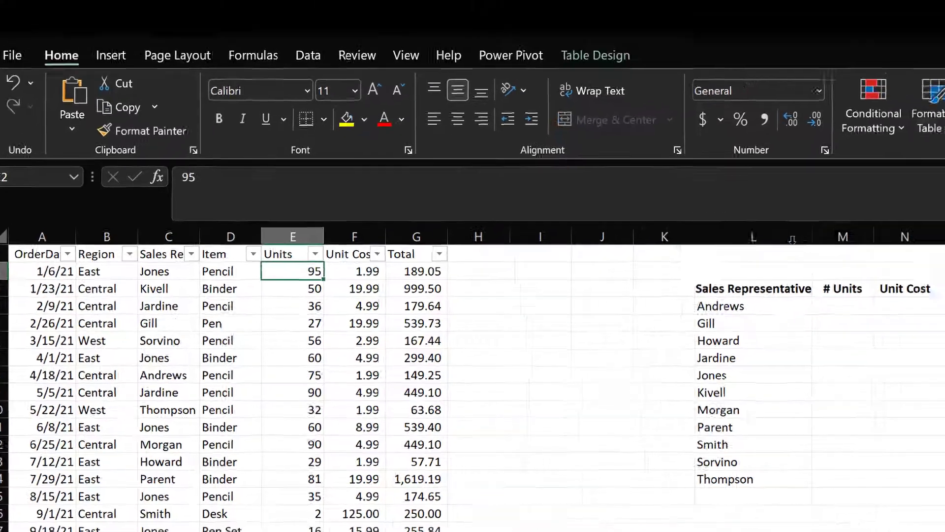
click(819, 301)
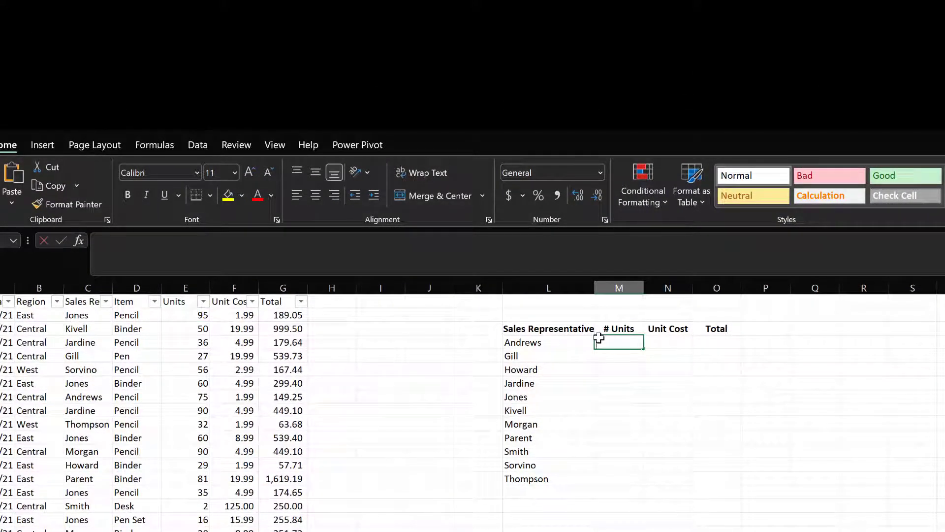
text(=sum)
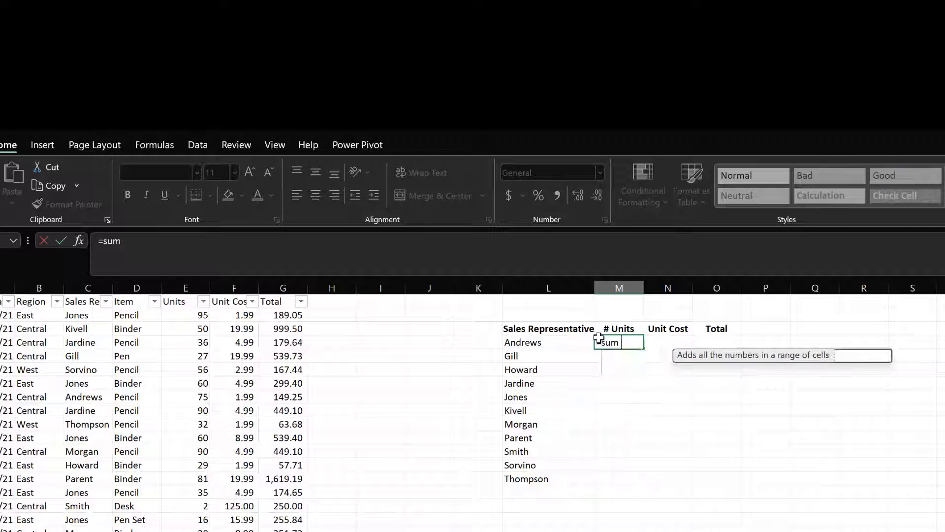
text(if)
key(Tab)
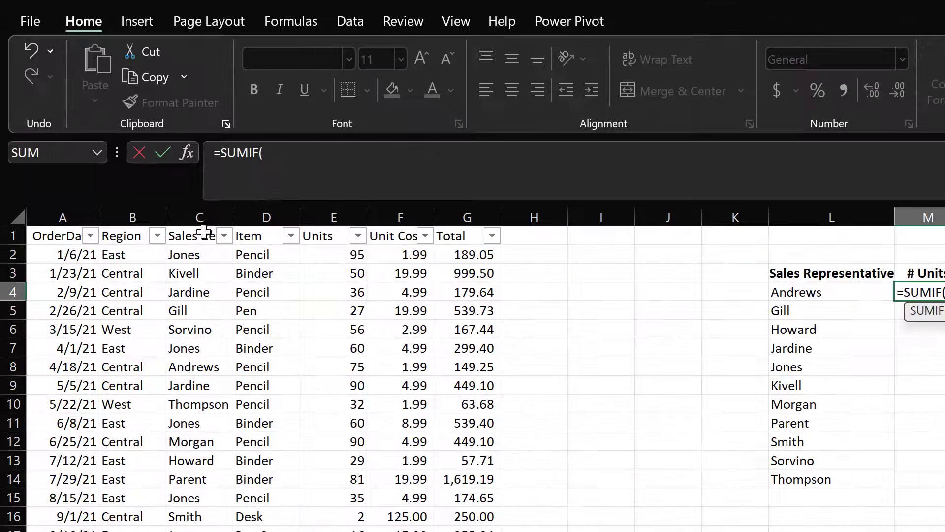
click(202, 225)
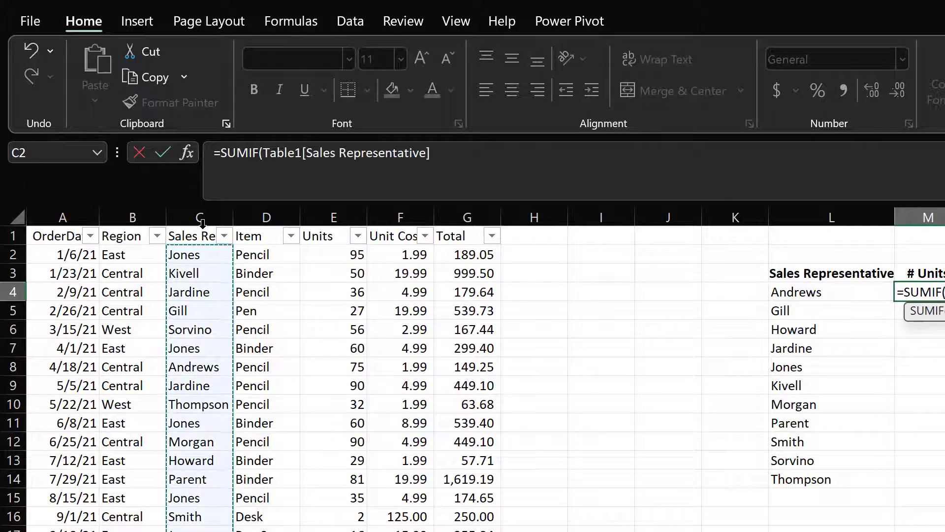
text(,)
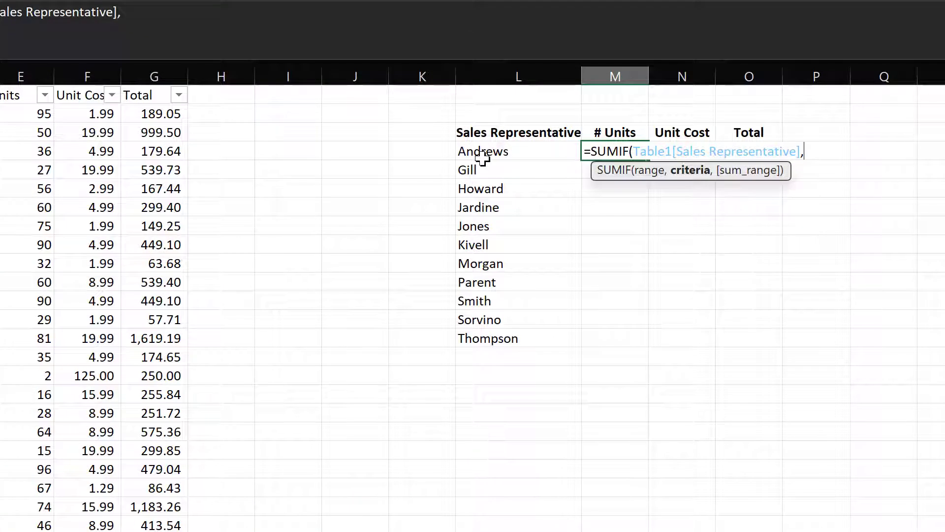
click(483, 158)
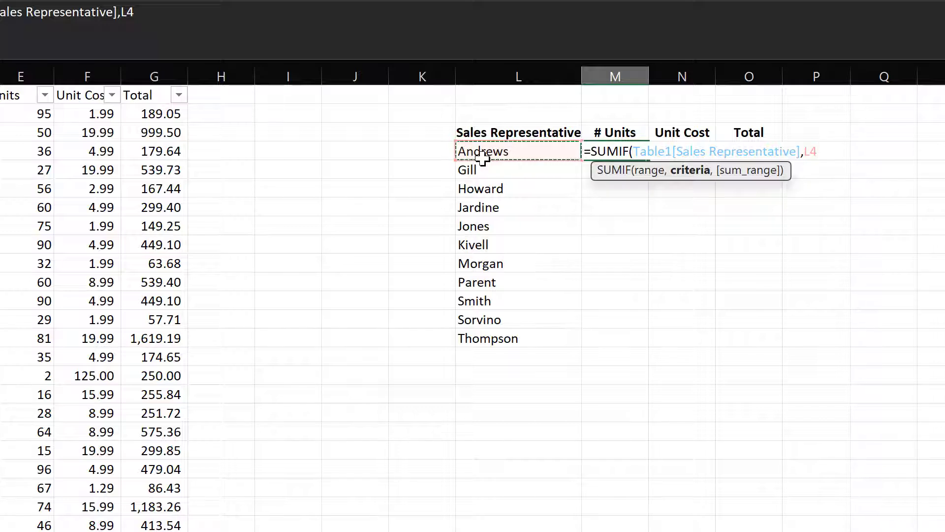
text(#)
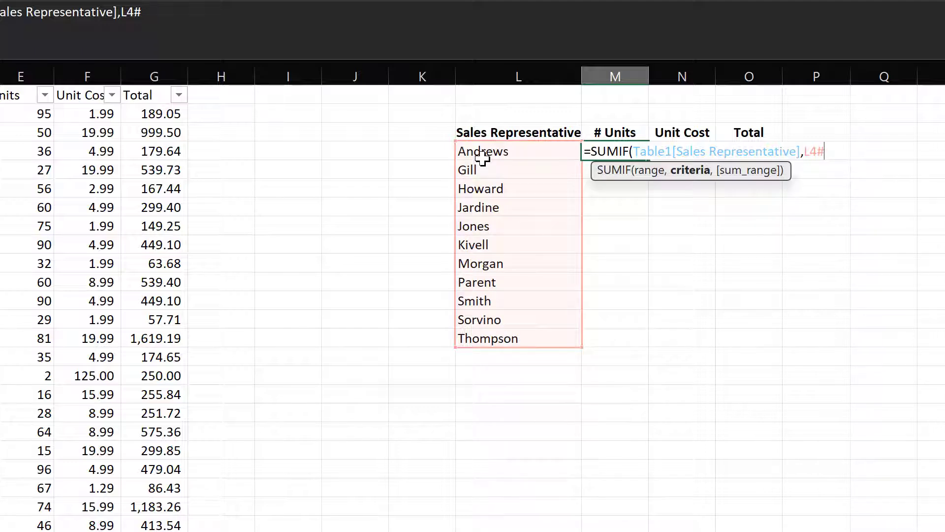
text(,)
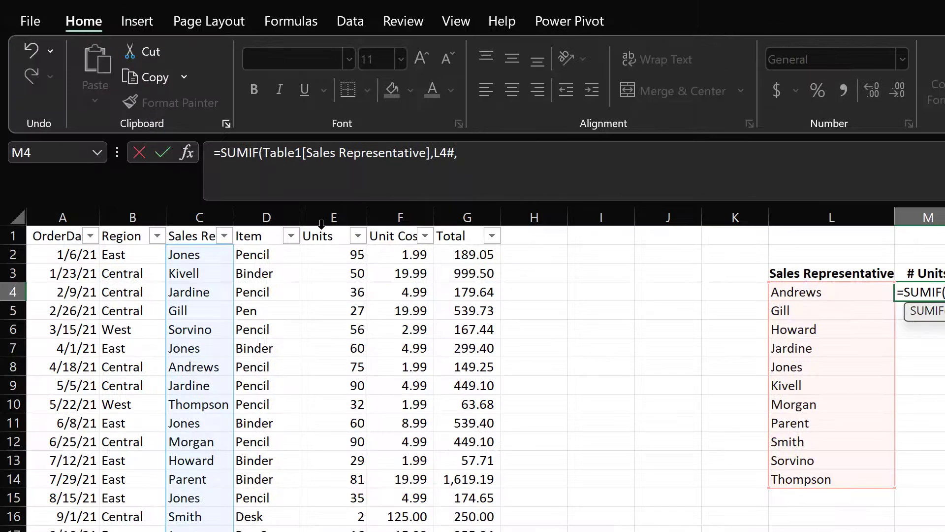
click(322, 224)
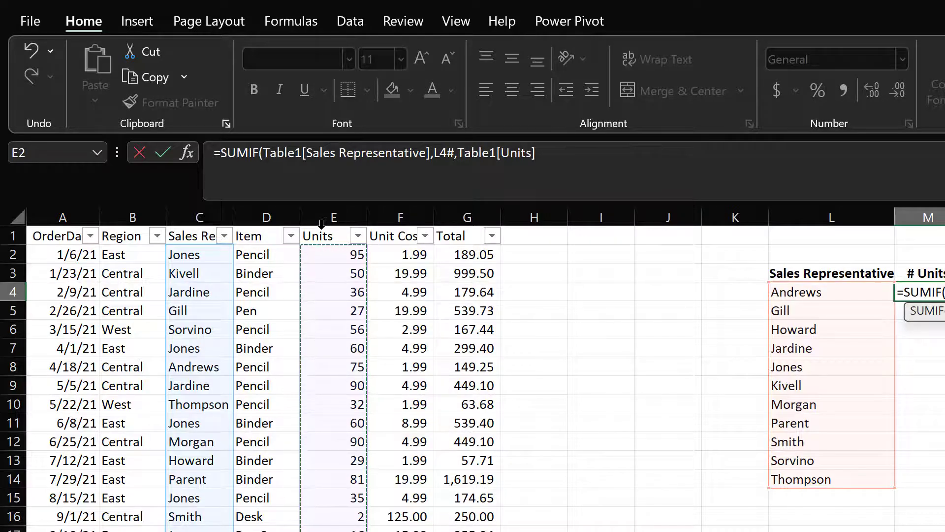
text())
key(Return)
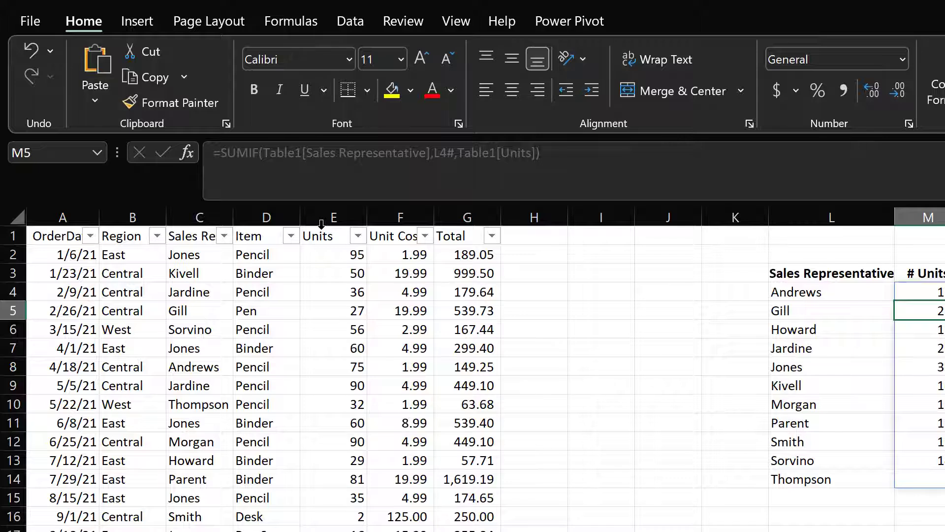
Fill the M4 formula down through M14 beside the representative list
key(Up)
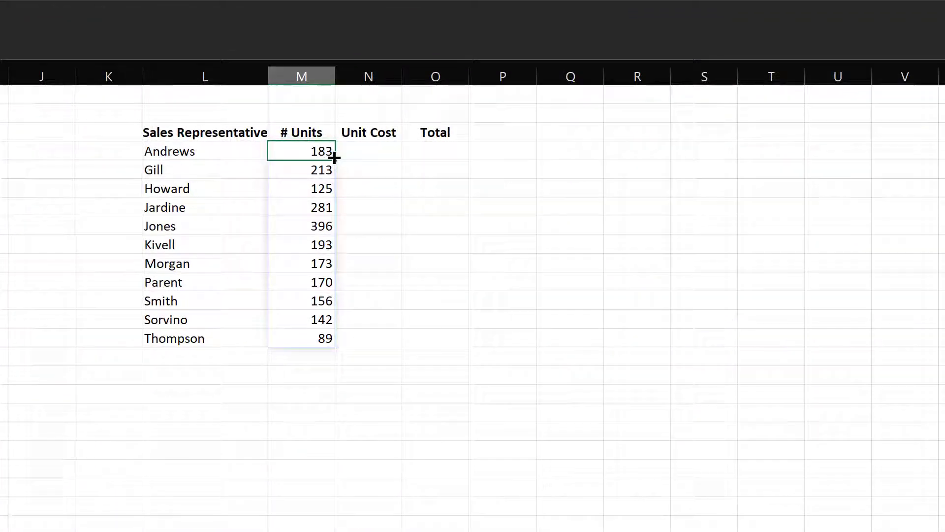
double_click(922, 291)
drag(353, 161, 316, 158)
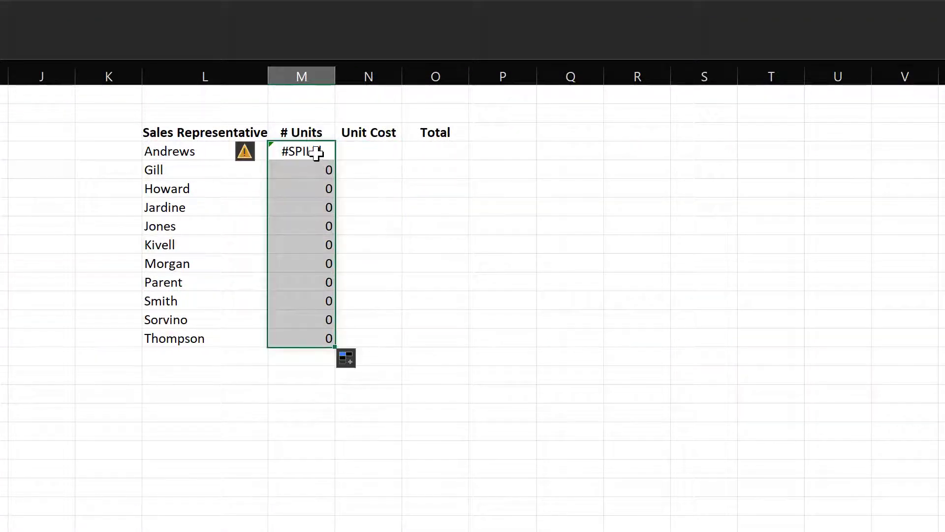
click(316, 154)
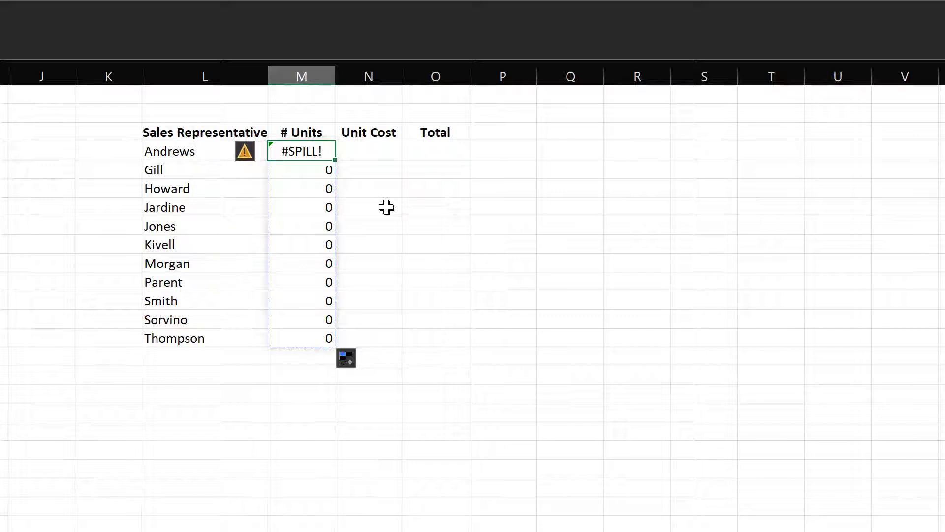
Undo the fill-down, copy the M4 formula into N4 and edit it to =SUMIF(Table1[Sales Representative],L4#,Table1[Unit Cost])
key(ctrl+z)
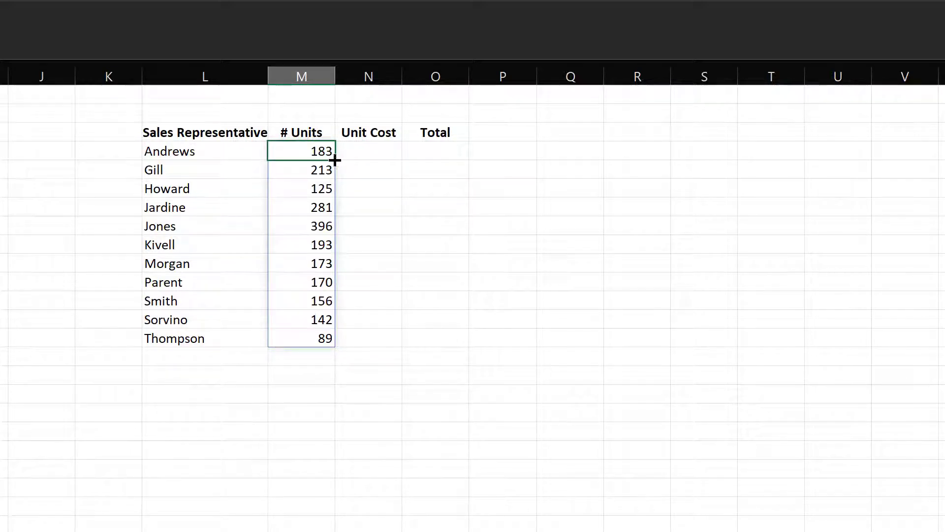
drag(334, 160, 387, 161)
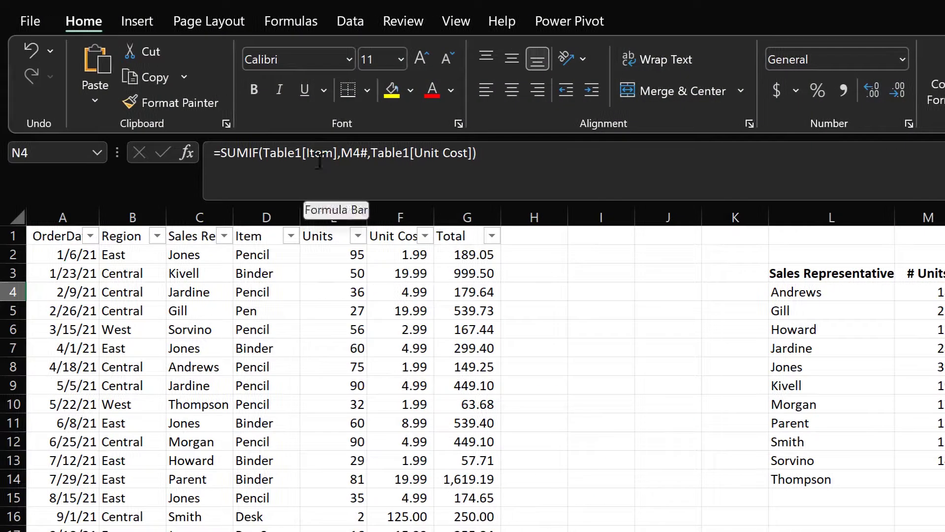
click(318, 160)
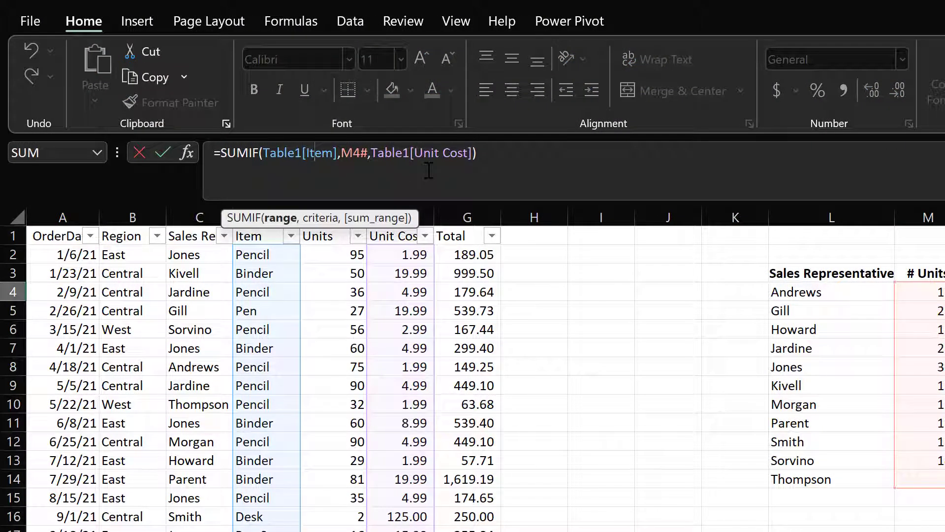
key(Delete)
key(Delete)
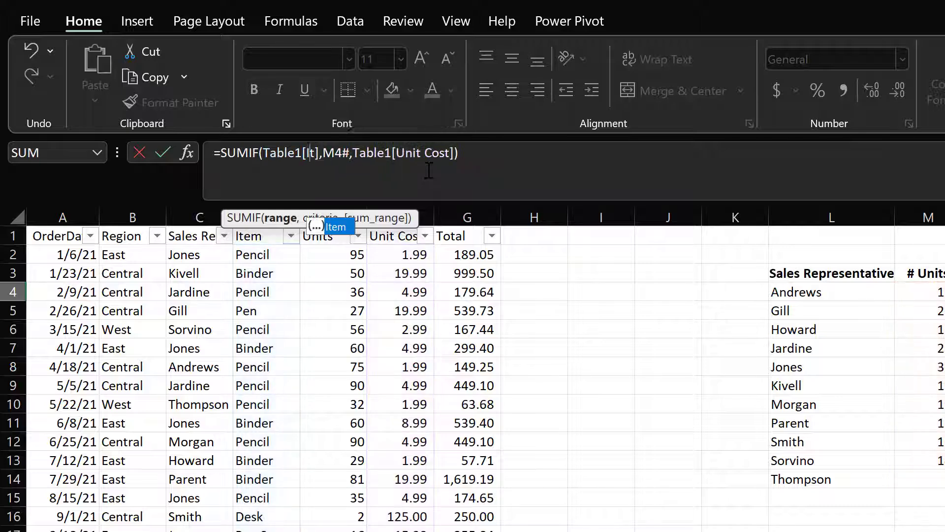
key(BackSpace)
key(BackSpace)
text(Sa)
key(Tab)
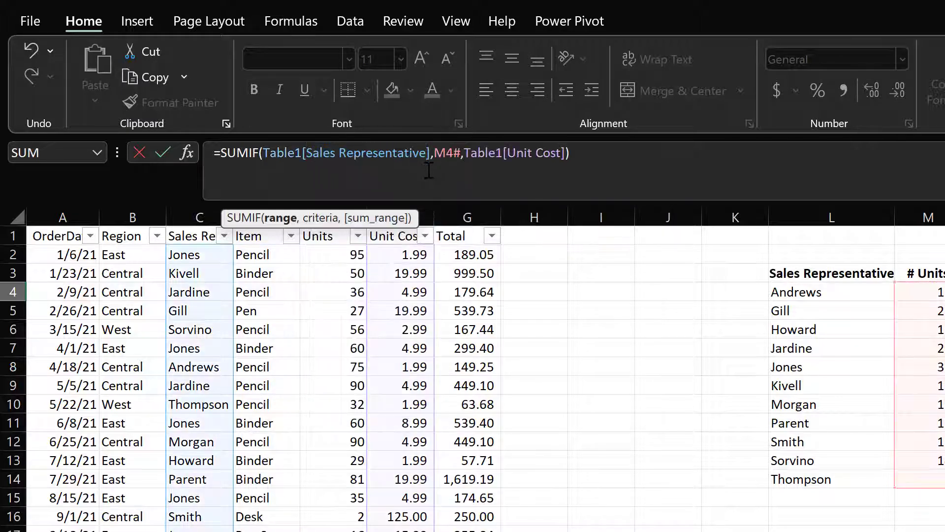
key(Right)
key(Delete)
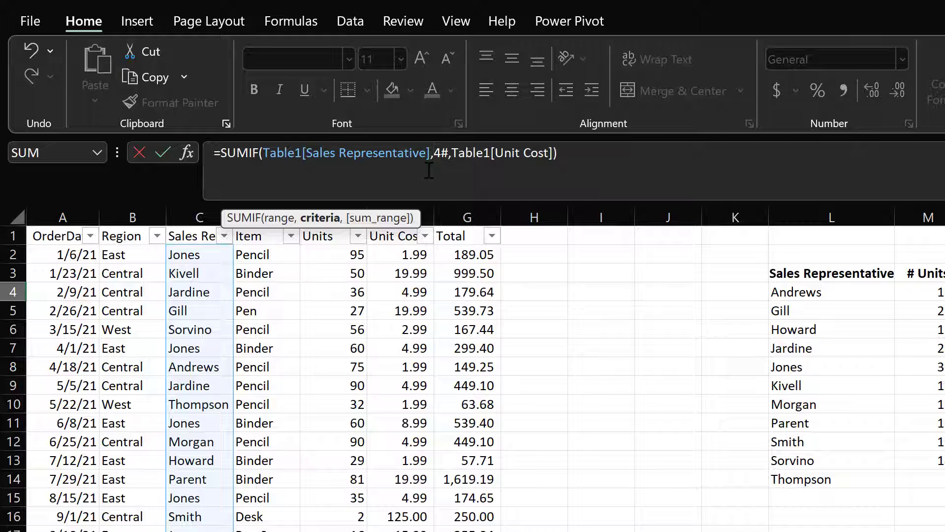
text(L)
key(Right)
key(Right)
key(Right)
key(Right)
key(Right)
key(Right)
key(Right)
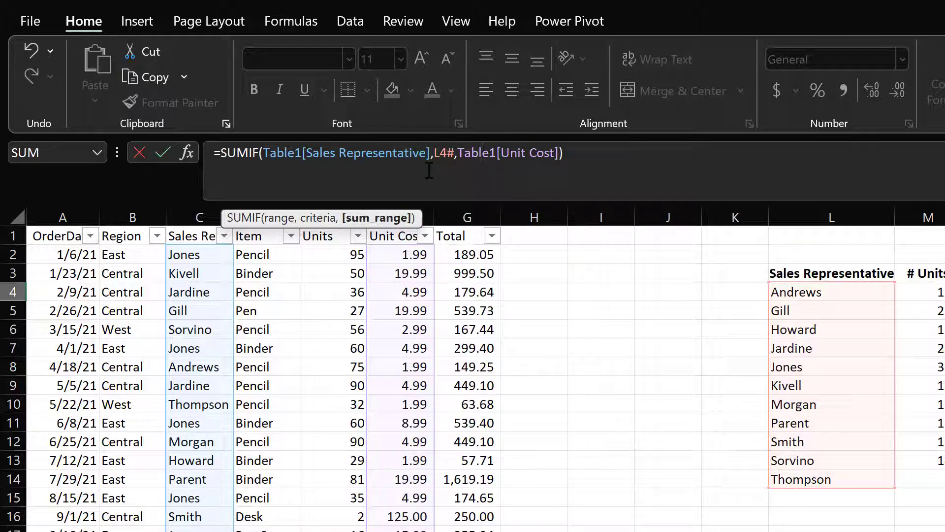
key(Return)
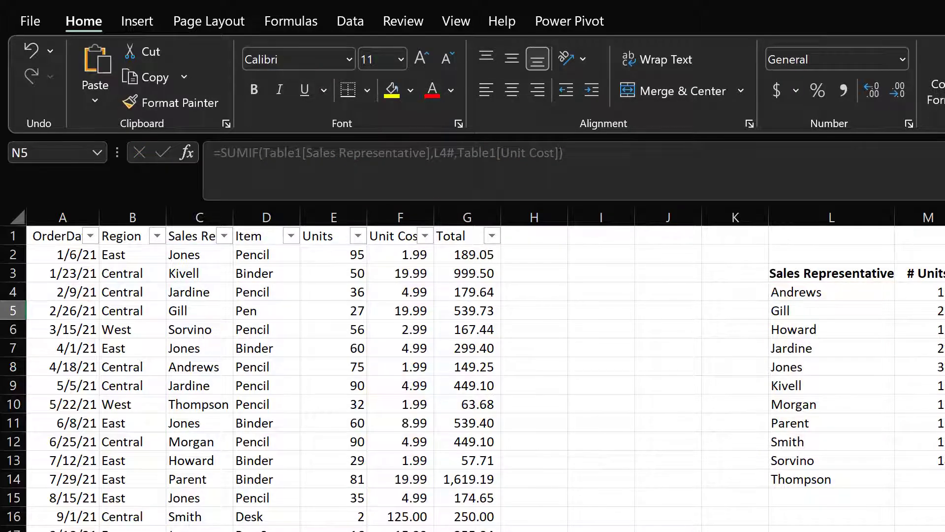
Enter =N4#*M4# in O4 to compute the total sales for each representative
click(430, 293)
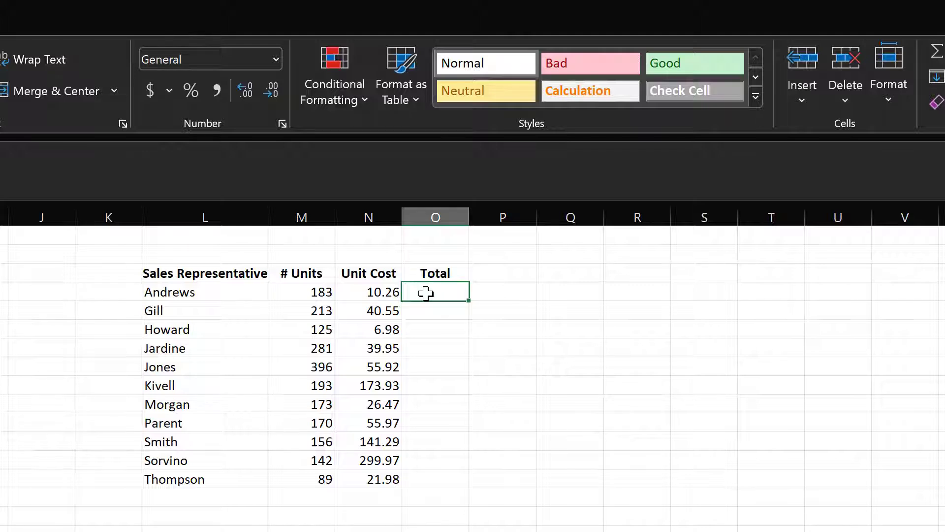
text(=)
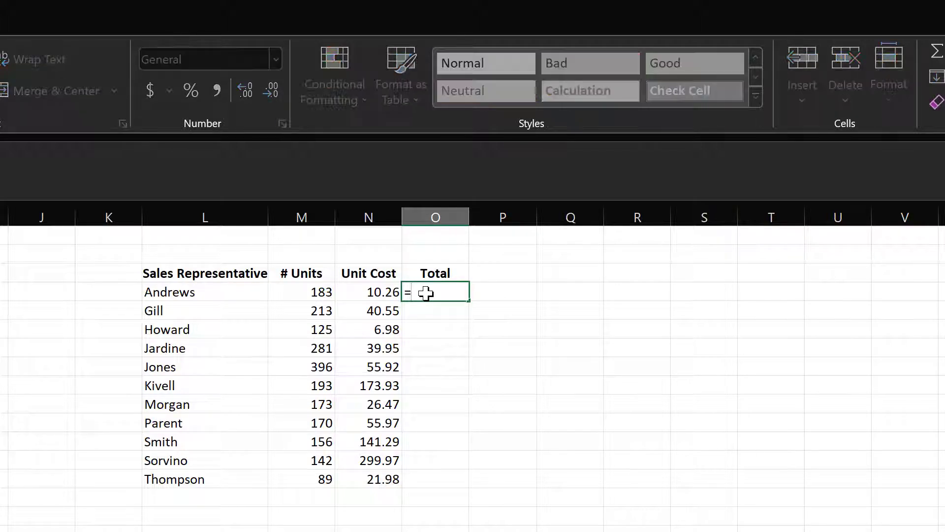
click(361, 292)
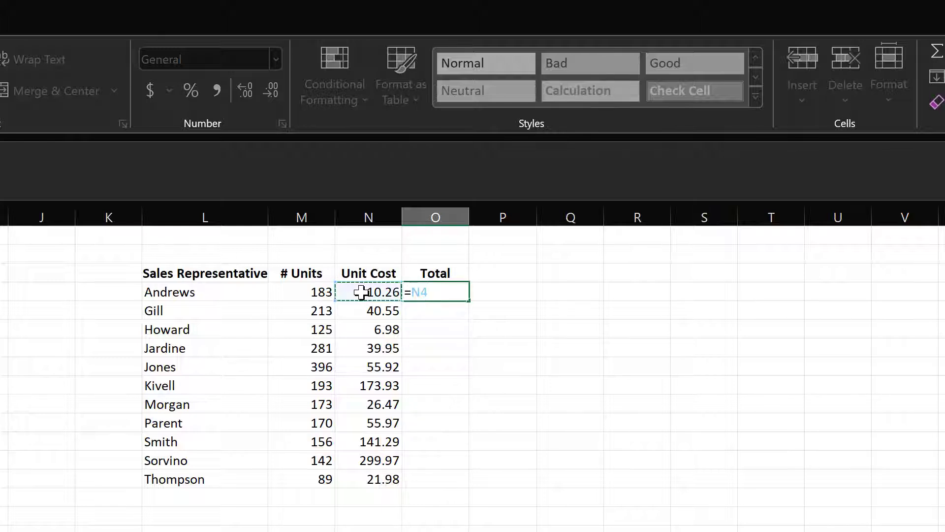
text(#)
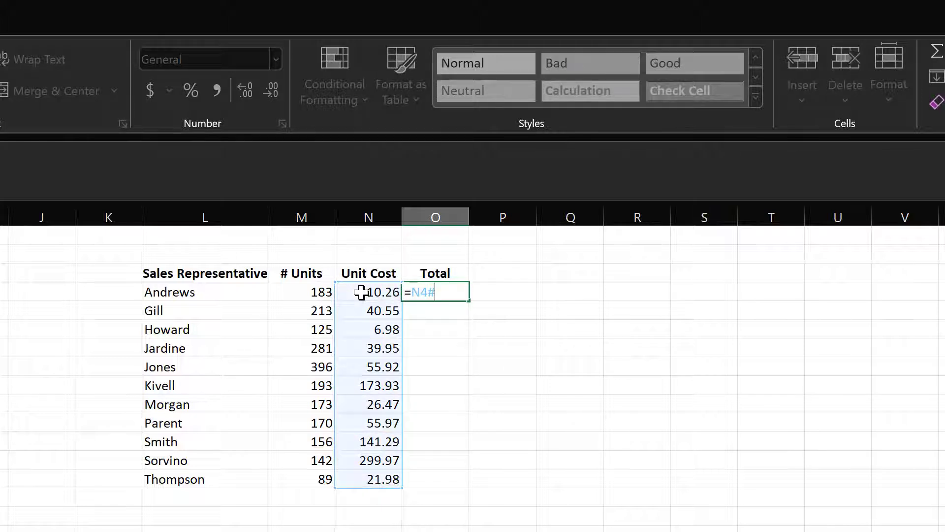
text(*)
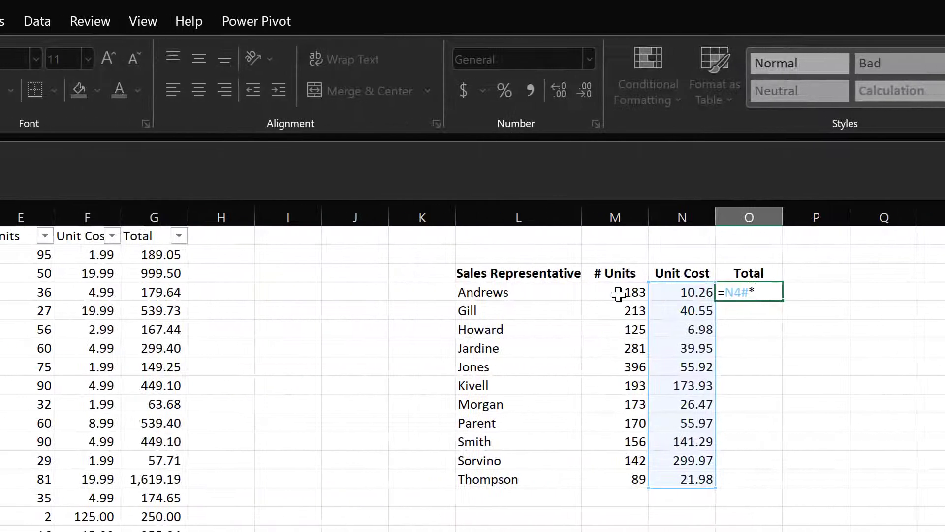
click(569, 292)
text(#)
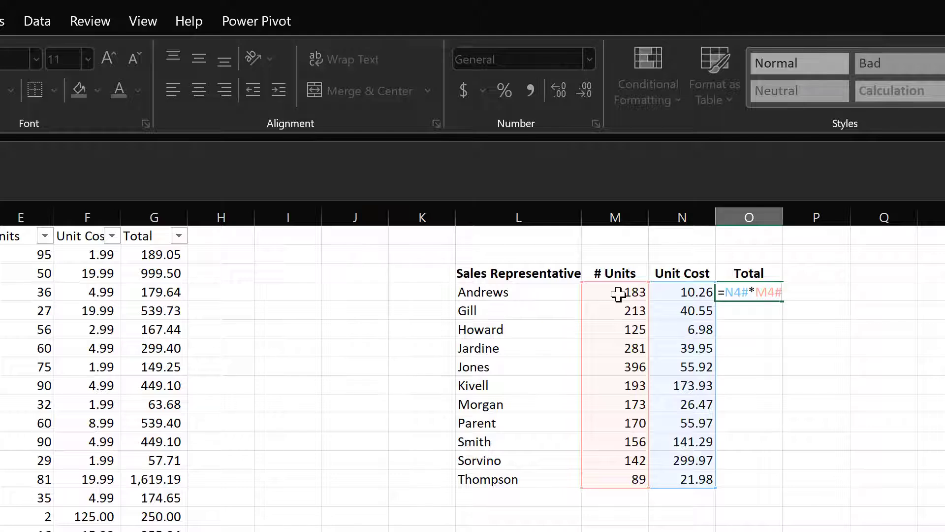
key(Return)
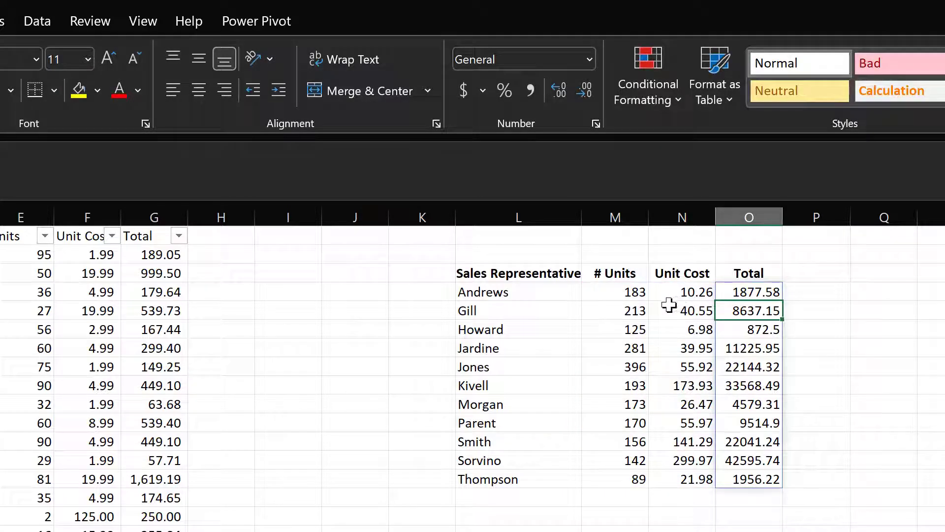
Center the values in the # Units, Unit Cost and Total columns M4 through O14
drag(603, 288, 748, 481)
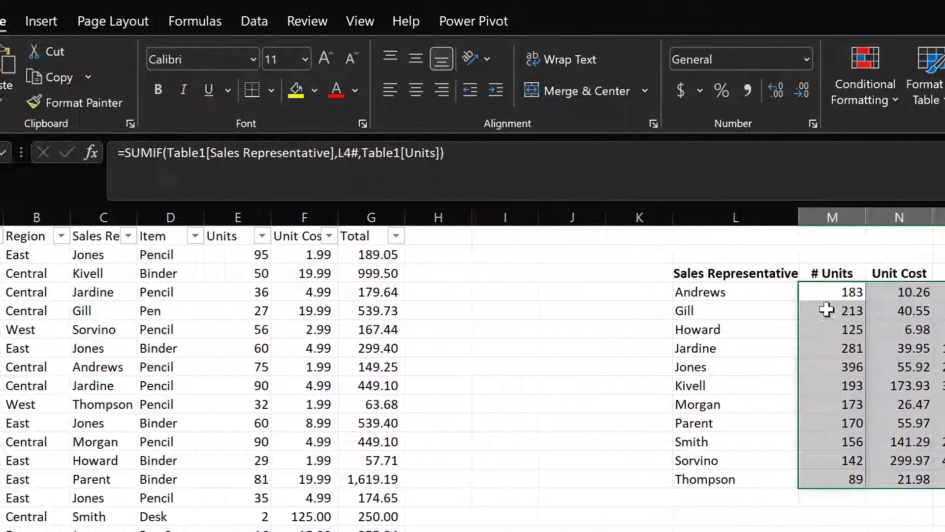
click(206, 59)
click(206, 90)
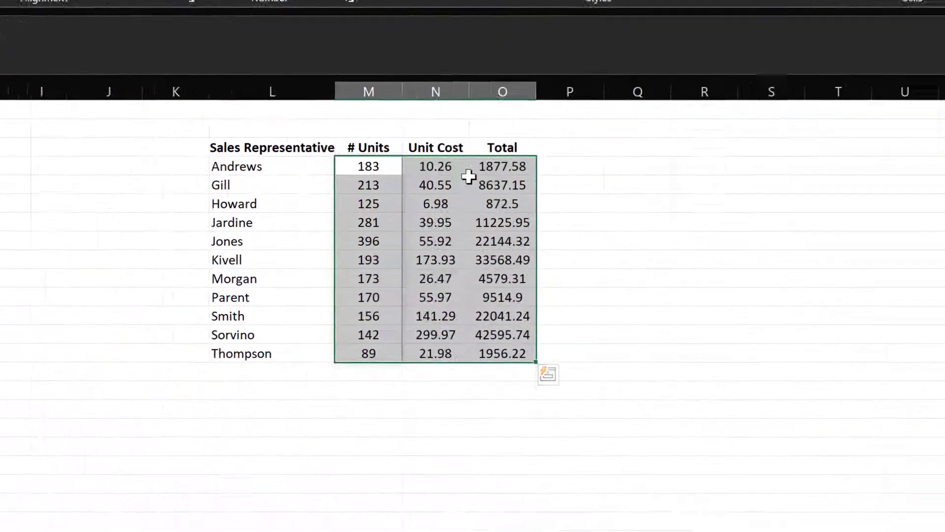
Apply the Accounting number format to the Unit Cost and Total values in N4 through O14
click(914, 286)
drag(911, 272, 944, 276)
drag(432, 249, 432, 338)
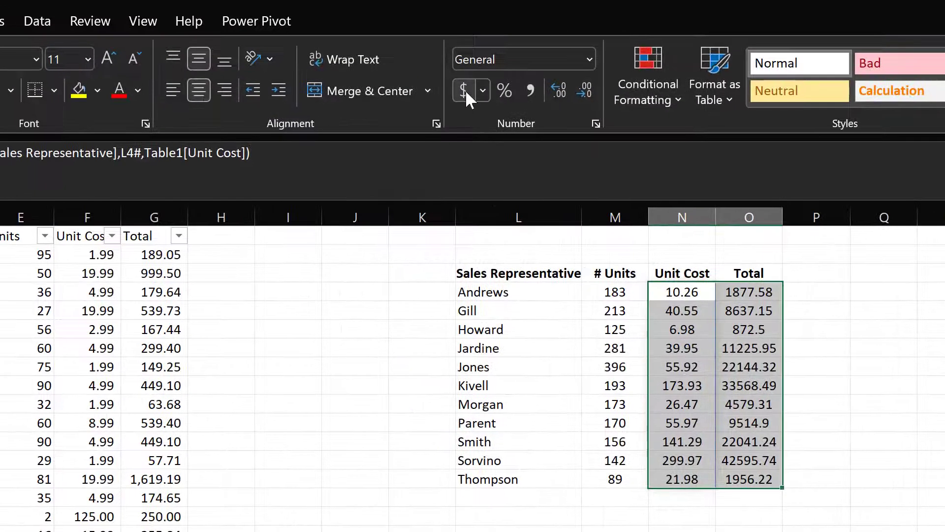
click(463, 90)
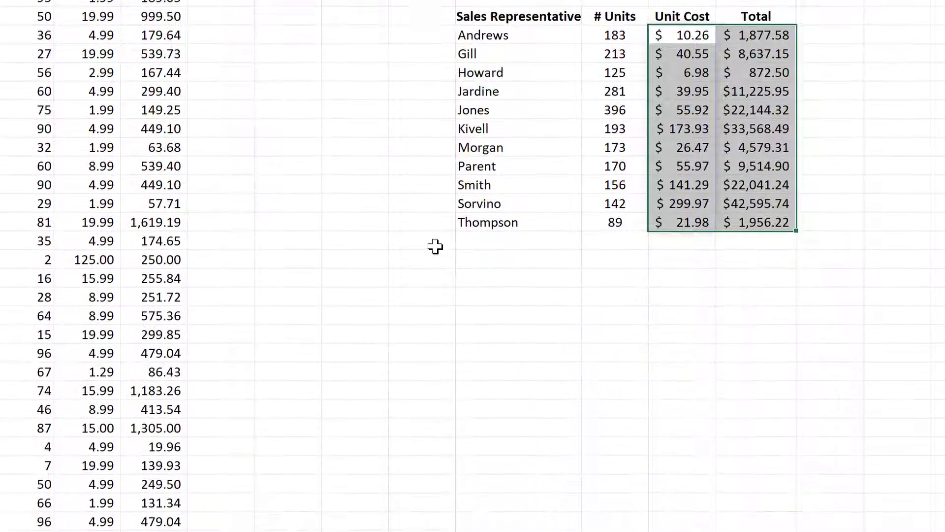
Label L15 as Total and insert an AutoSum of the units column in M15
click(527, 242)
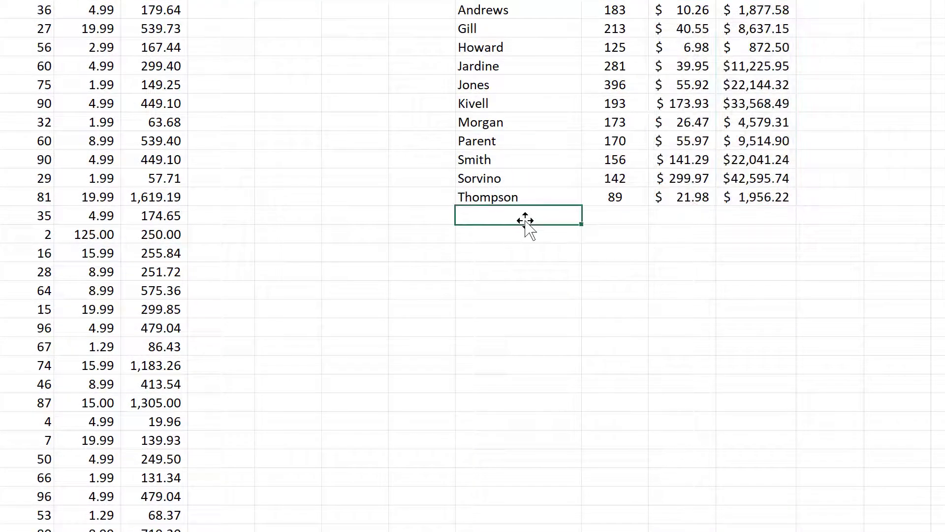
text(Totza)
key(Tab)
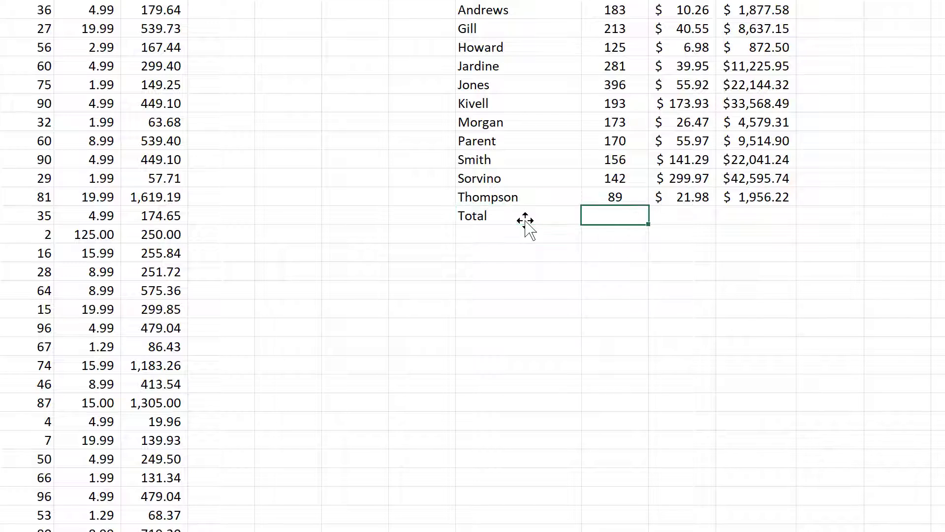
key(alt+equal)
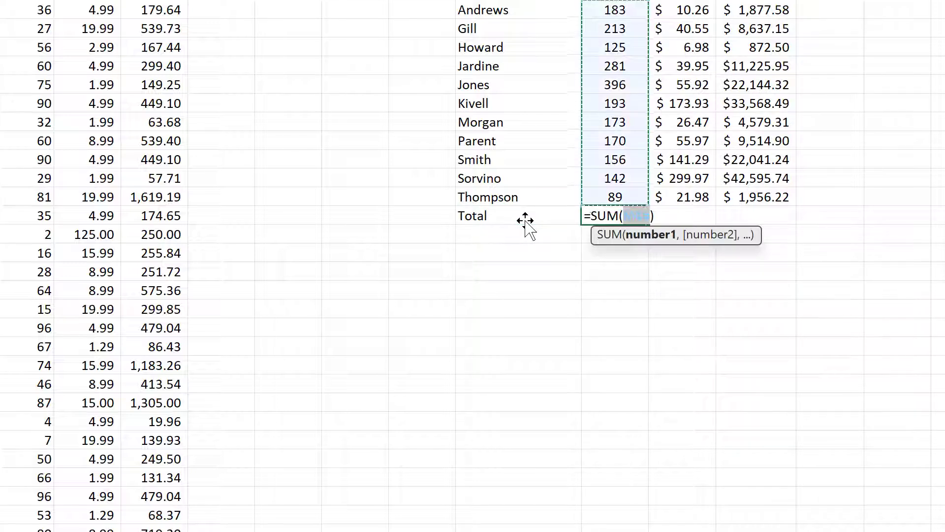
key(ctrl+Return)
Fill the M15 sum formula right across N15 and O15
click(525, 220)
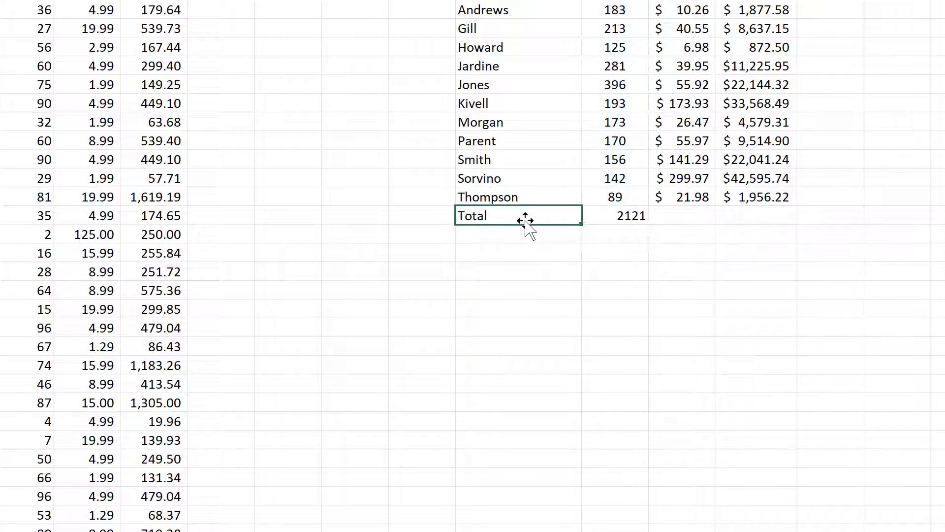
click(626, 223)
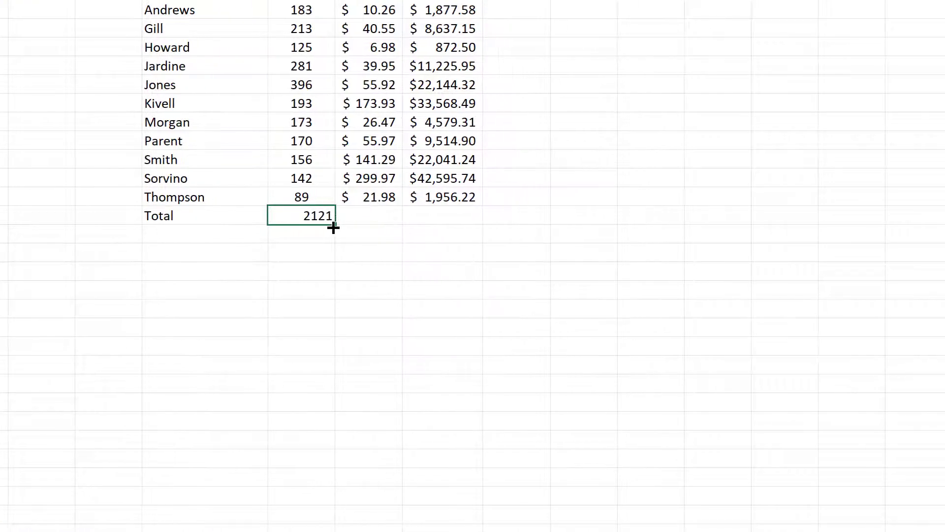
drag(630, 224, 716, 220)
mouse_move(420, 220)
mouse_down()
mouse_move(456, 216)
mouse_move(432, 215)
mouse_up()
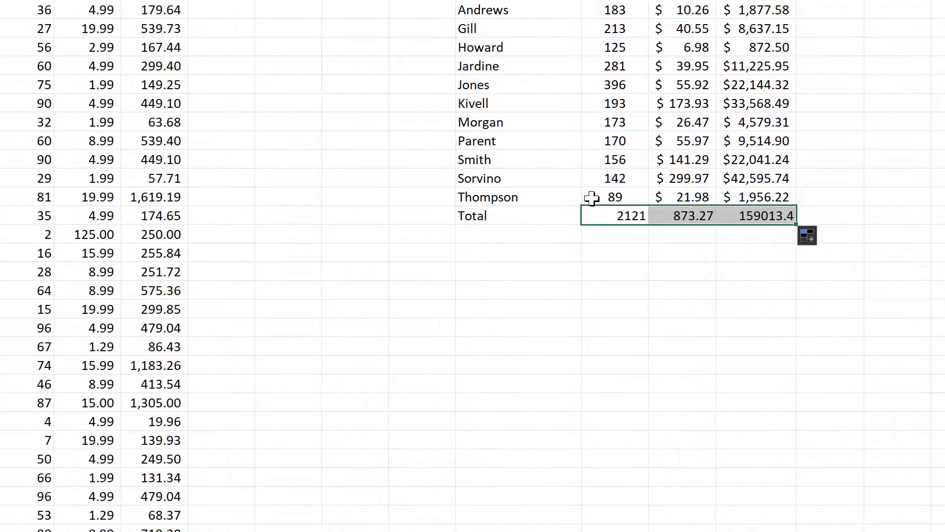
Copy the formatting of row 14 onto the totals in M15:O15 and autofit the Total column width
click(316, 196)
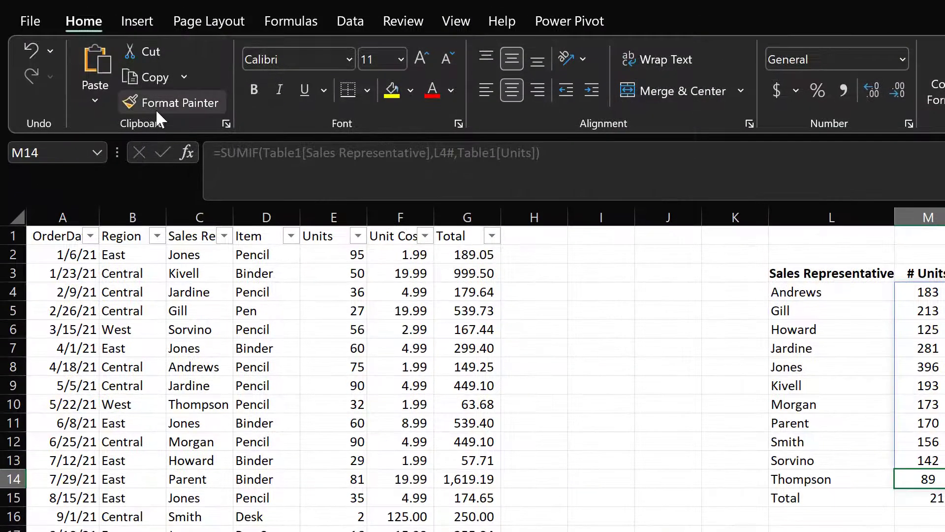
click(156, 108)
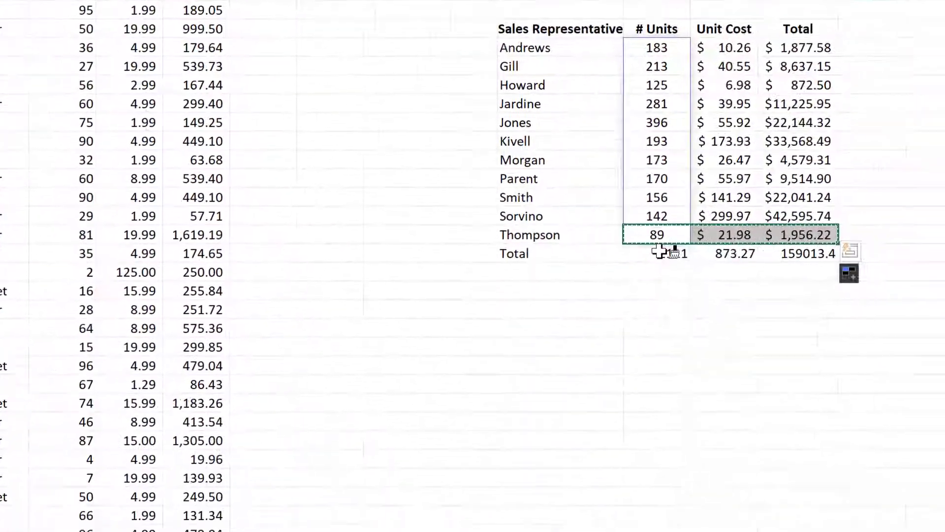
drag(660, 255, 807, 255)
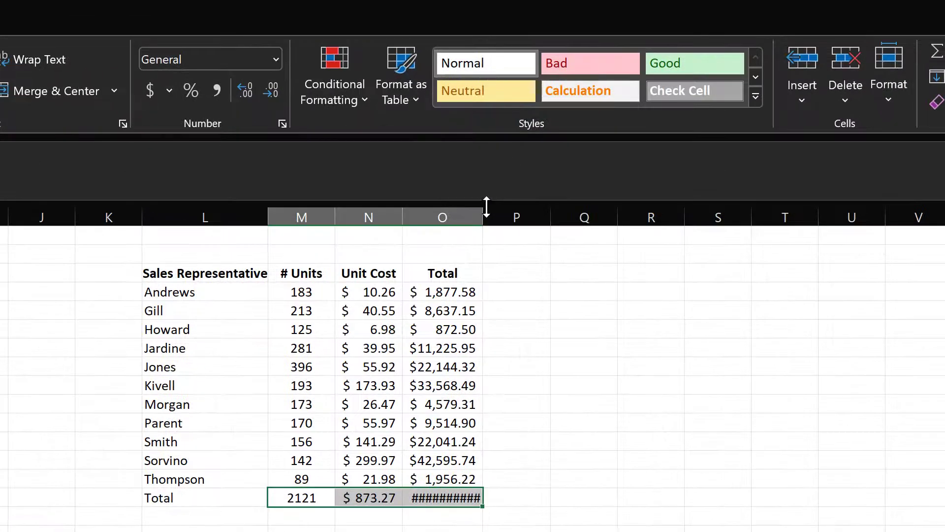
double_click(489, 218)
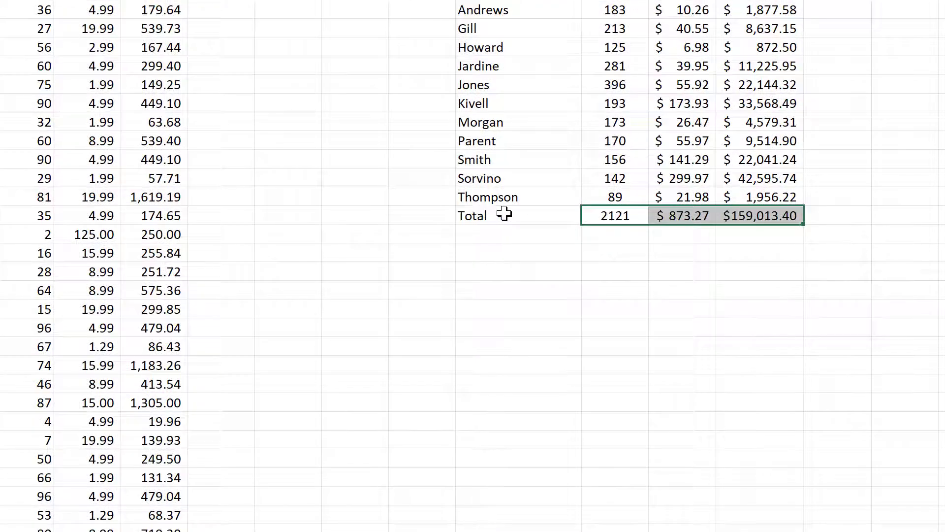
Bold the totals row from L15 through O15
click(504, 214)
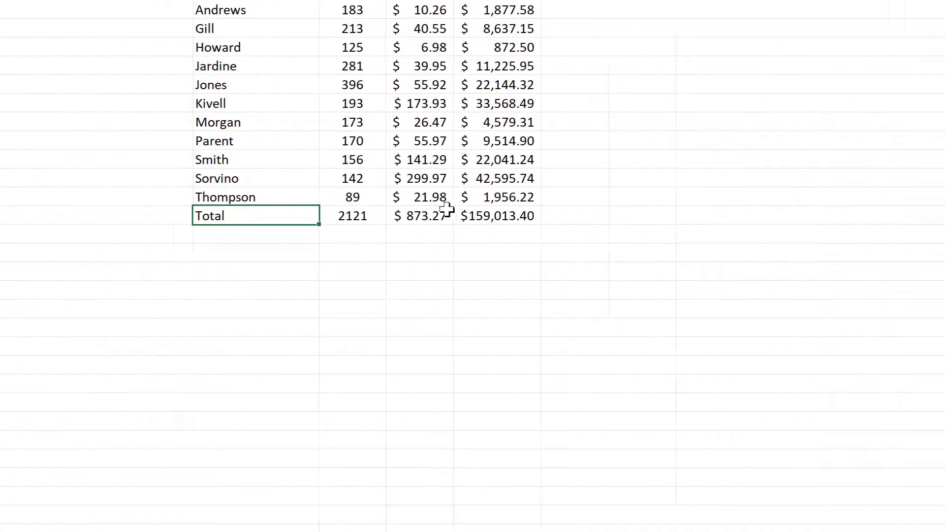
drag(682, 215, 788, 216)
key(Left)
key(Left)
key(Left)
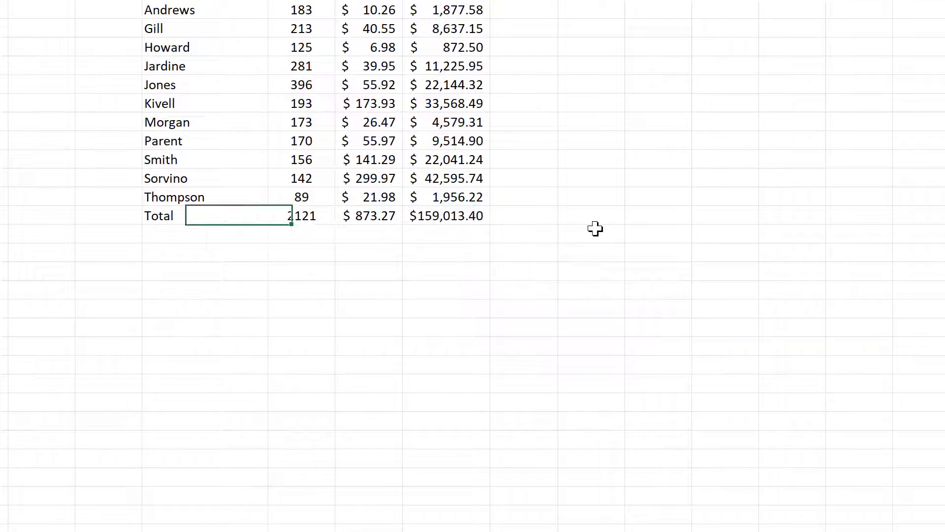
key(shift+Right)
key(Right)
key(shift+Right)
key(shift+Right)
key(shift+Right)
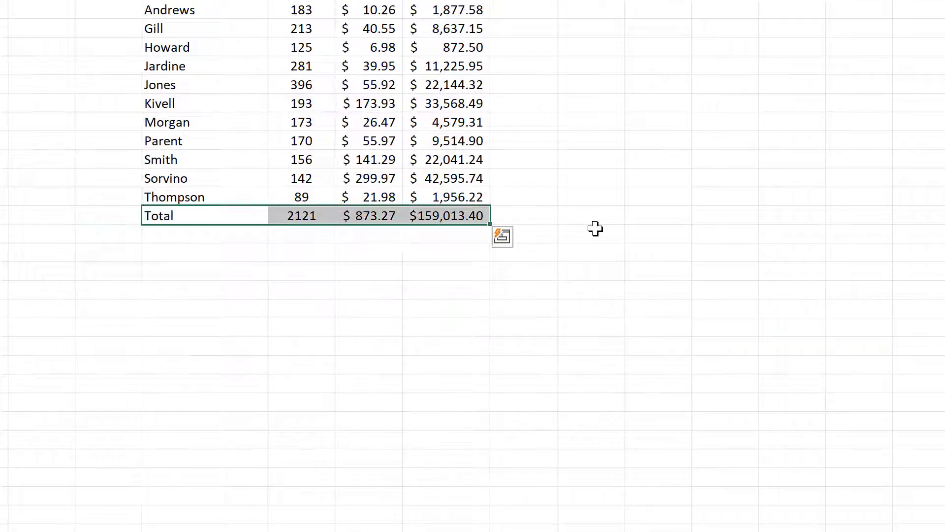
key(ctrl+b)
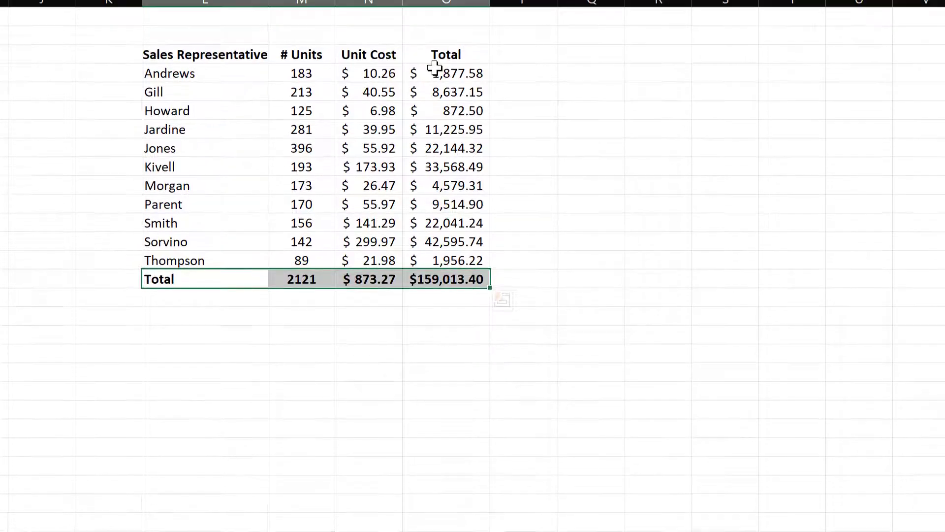
Apply a color scale conditional format to the Total values in O4 through O14
click(449, 87)
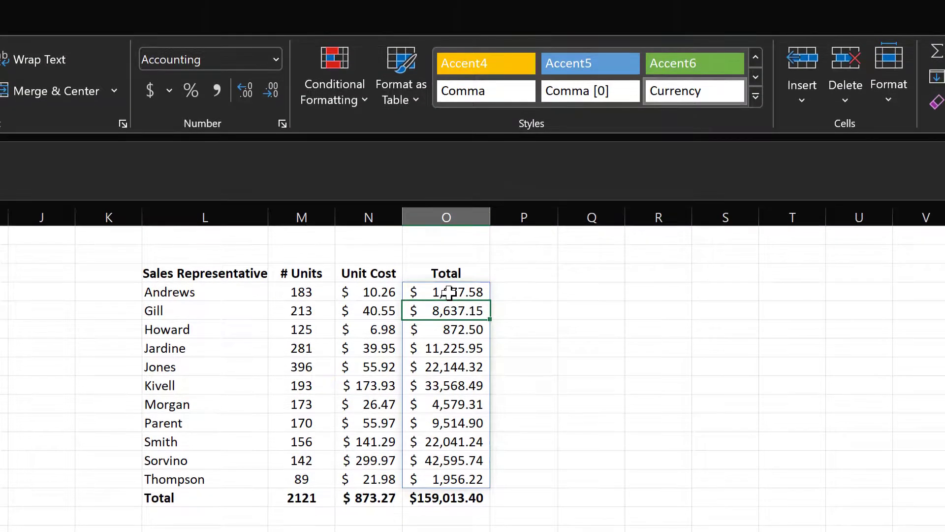
drag(449, 292, 448, 480)
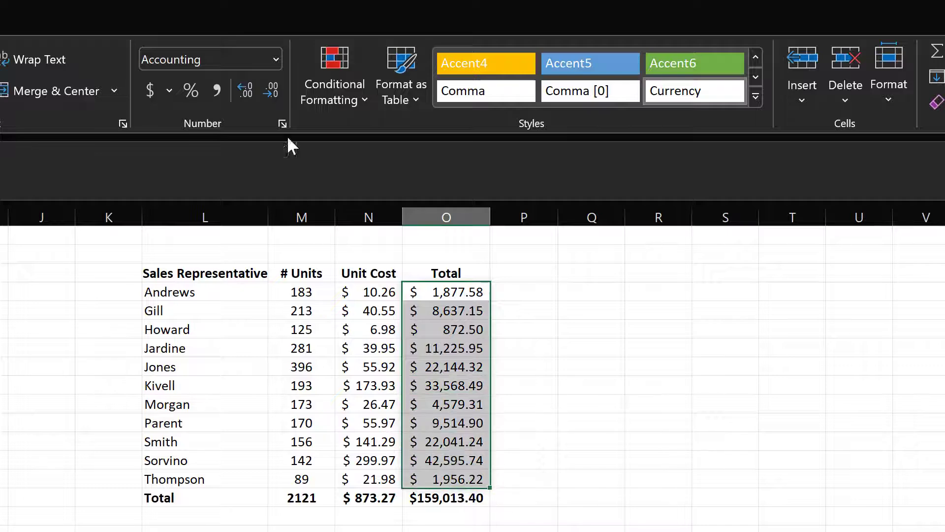
click(318, 98)
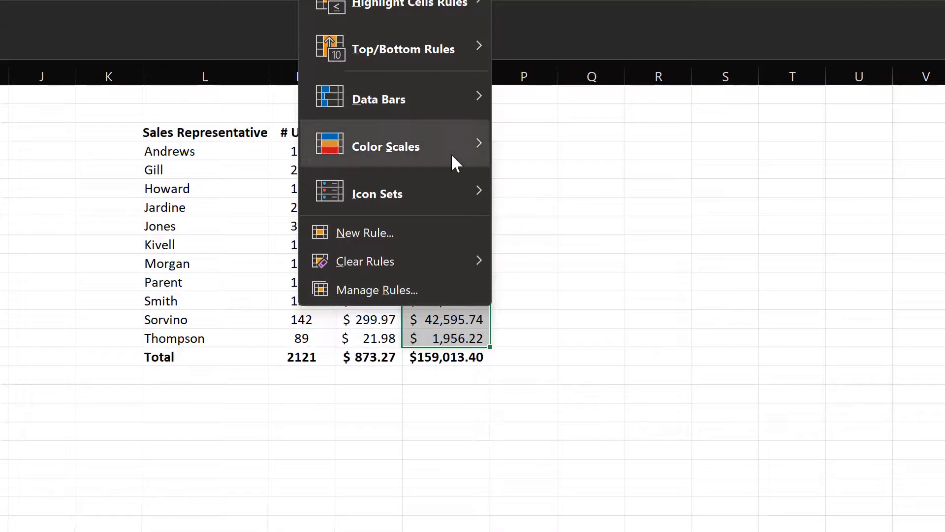
mouse_move(451, 153)
click(501, 152)
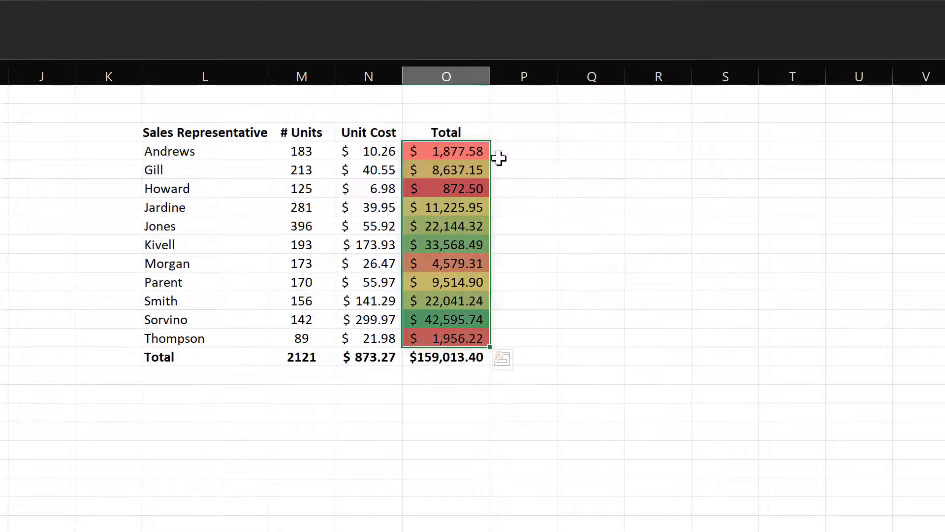